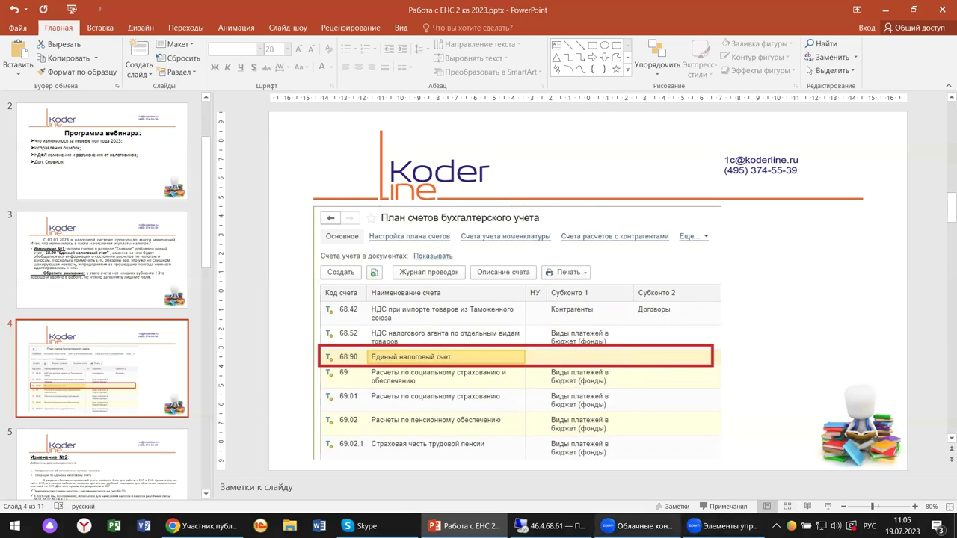
# Step: Switch to the remote 1C:ERP session and check the platform and configuration version in the program information
pyautogui.moveTo(549, 525)
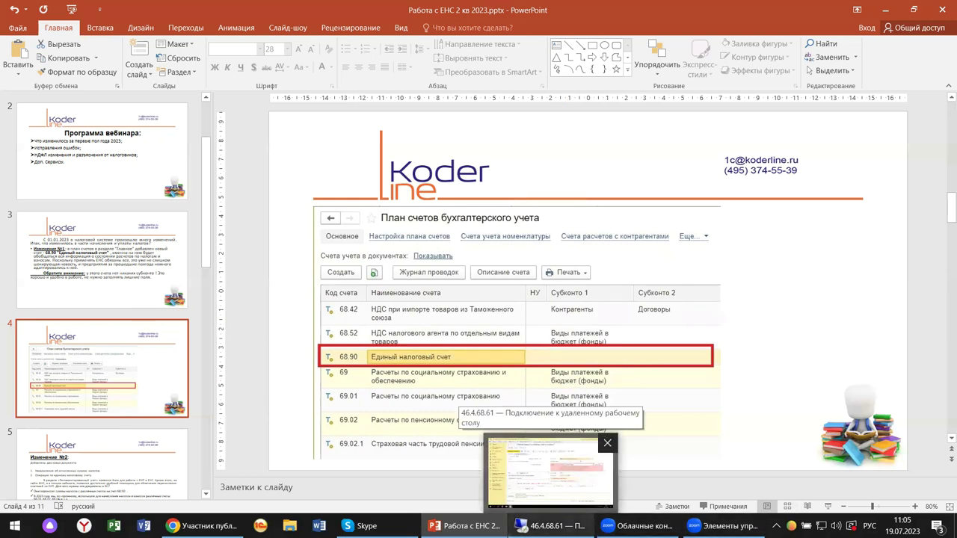
pyautogui.click(550, 471)
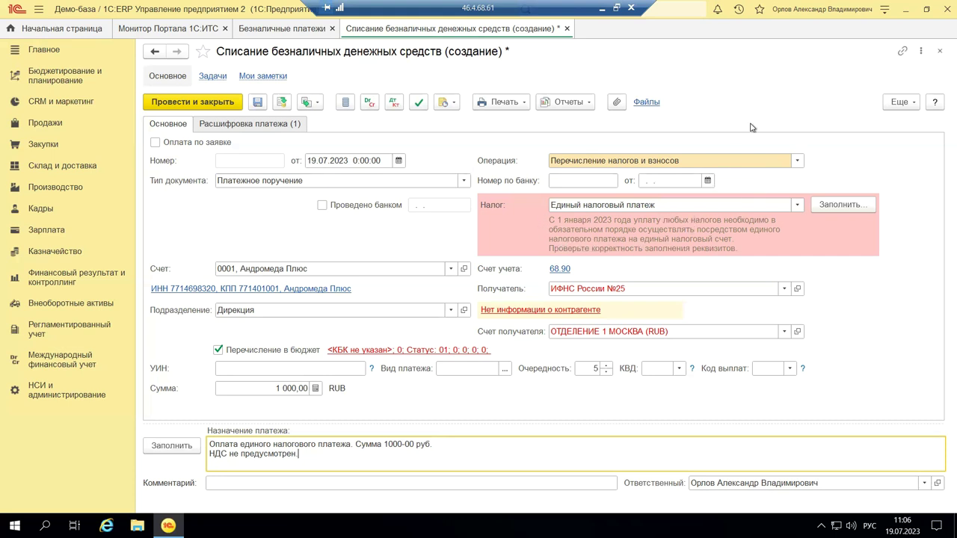
pyautogui.click(886, 15)
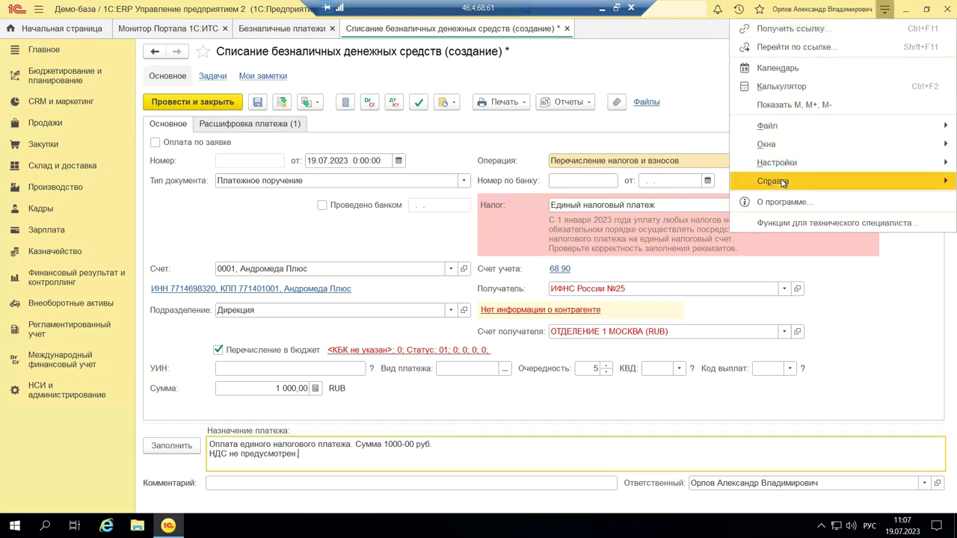
pyautogui.click(746, 202)
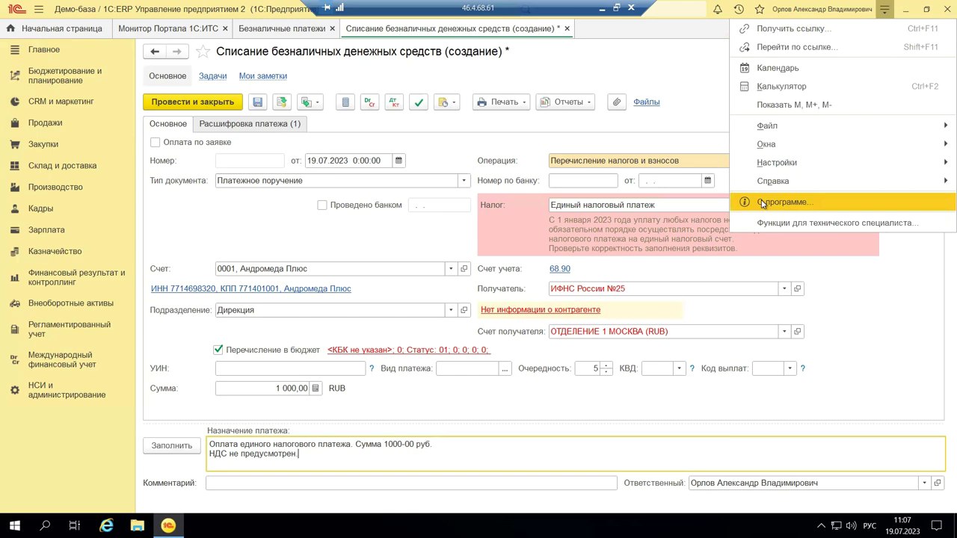
pyautogui.click(763, 203)
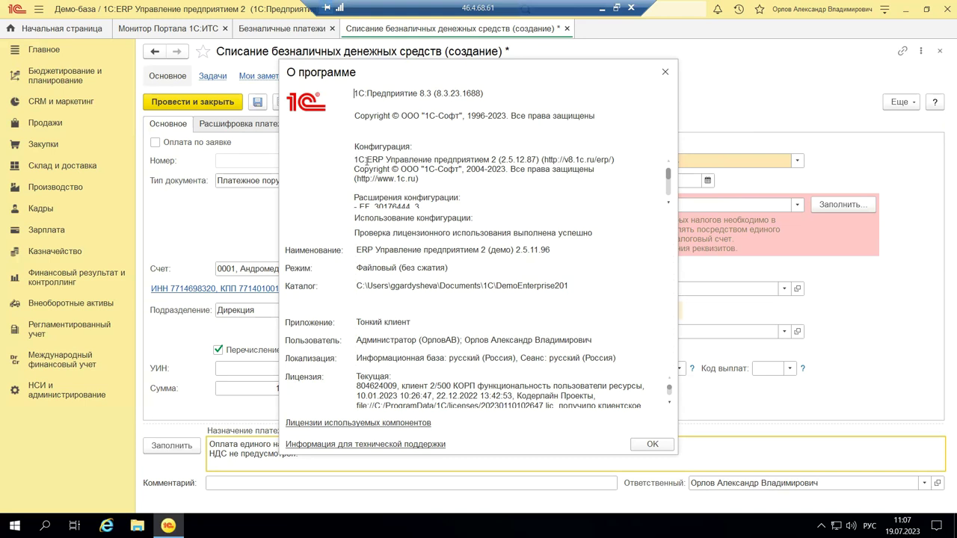
pyautogui.moveTo(356, 158); pyautogui.dragTo(461, 195)
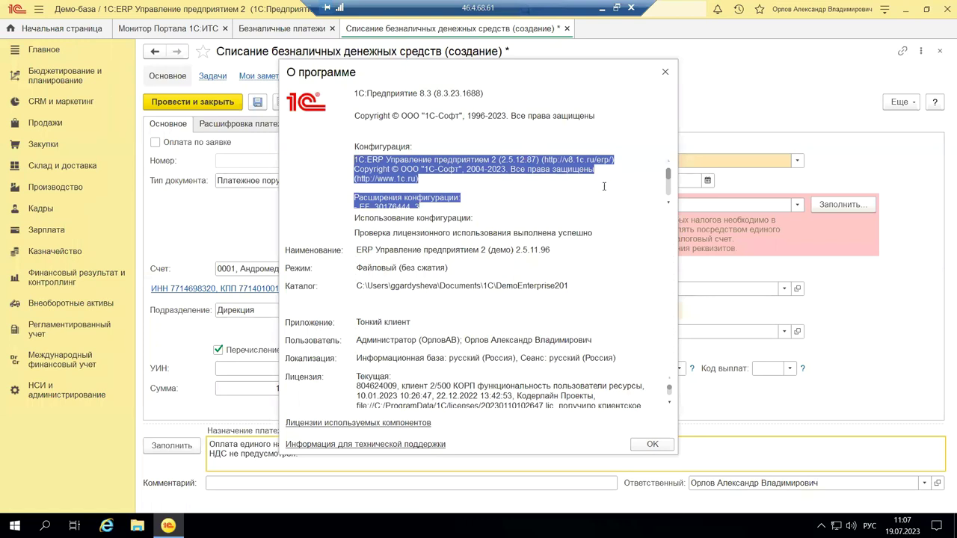
pyautogui.click(665, 74)
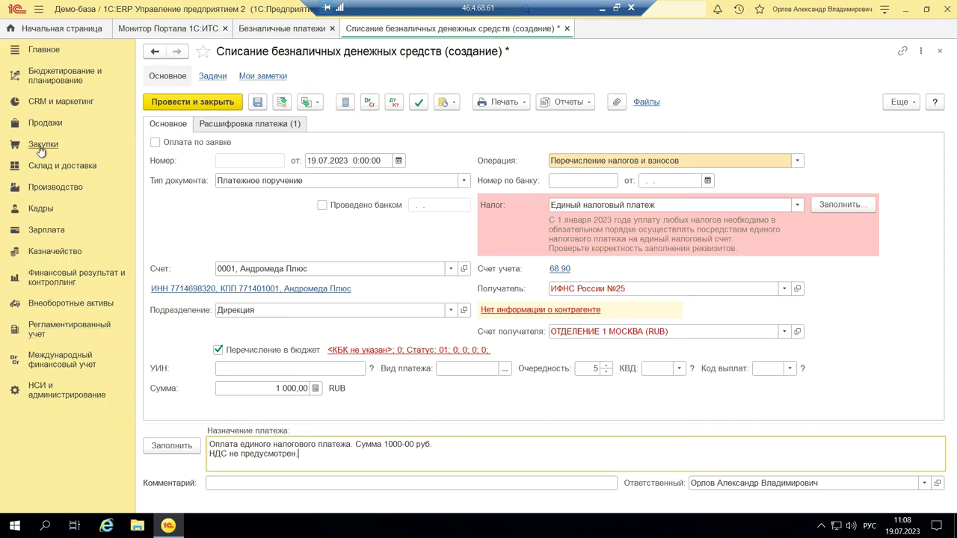
# Step: Look over the Казначейство and Регламентированный учет sections, and view the Помощник перехода на ЕНС
pyautogui.click(54, 251)
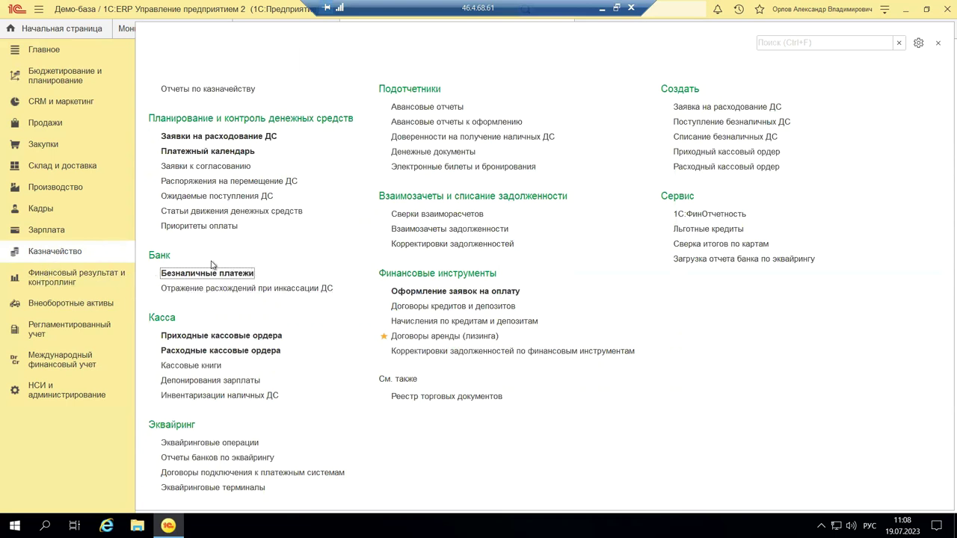
pyautogui.moveTo(164, 275)
pyautogui.click(34, 329)
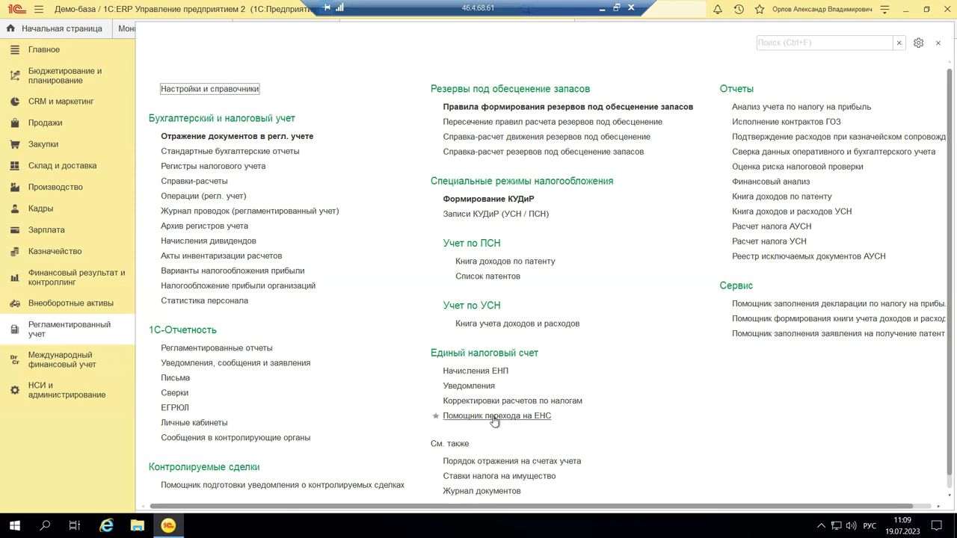
pyautogui.click(448, 418)
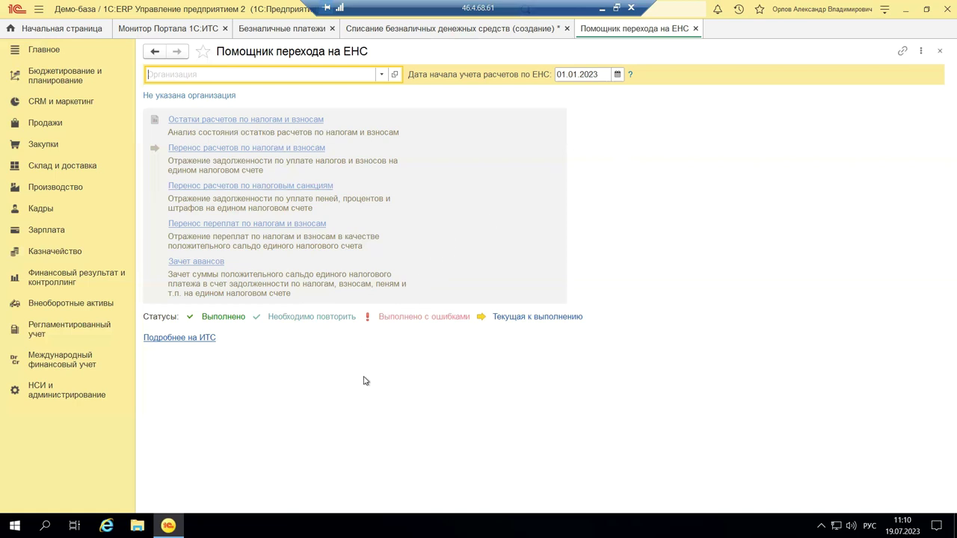
pyautogui.click(940, 53)
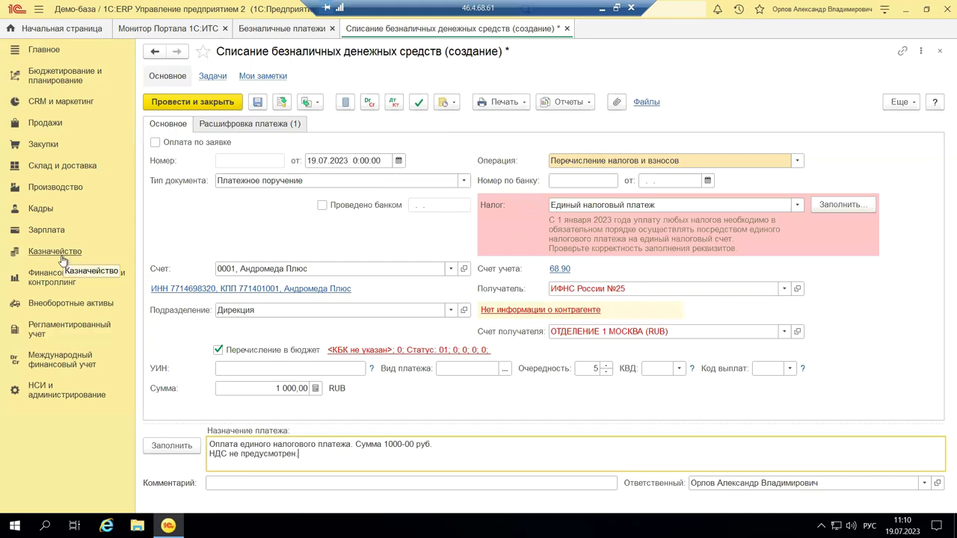
# Step: Create a Корректировка расчетов по налогам document for the organization Андромеда Плюс
pyautogui.click(59, 330)
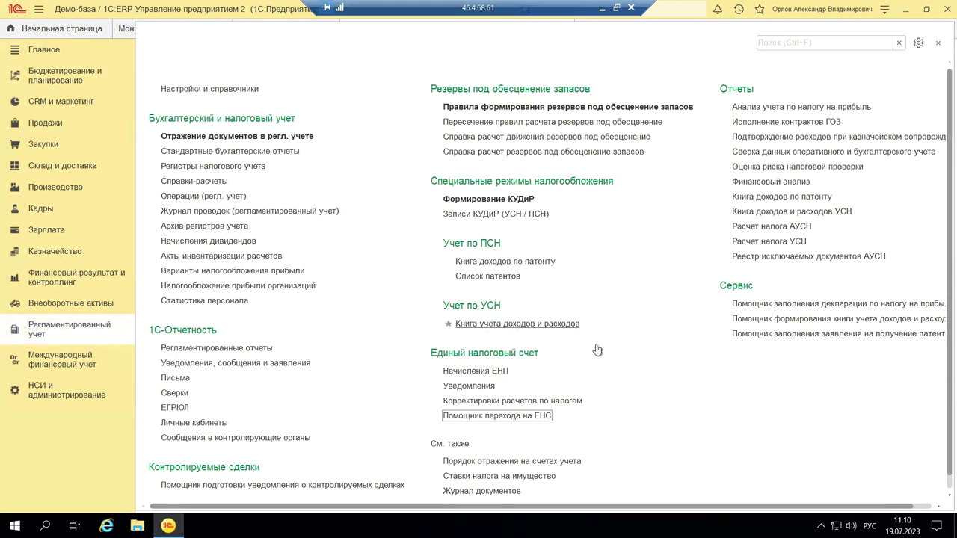
pyautogui.click(490, 402)
pyautogui.click(160, 71)
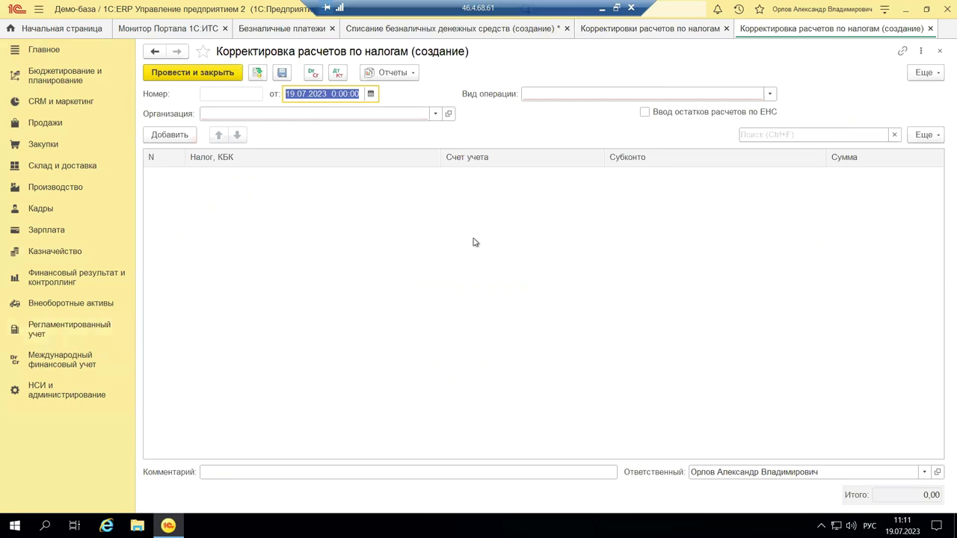
pyautogui.click(436, 114)
pyautogui.click(274, 132)
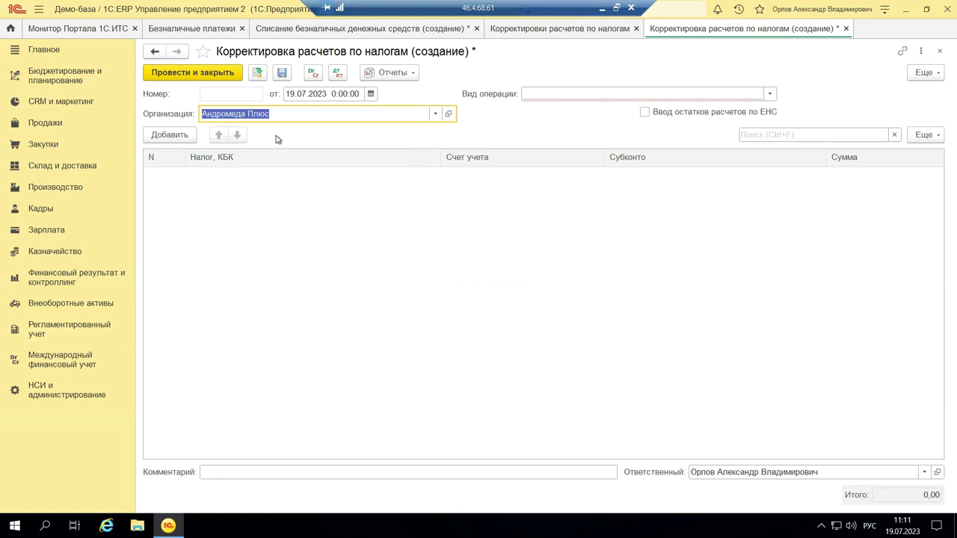
# Step: Set the adjustment's operation type to Корректировка счета and add a row with the movement type Пополнение
pyautogui.click(769, 94)
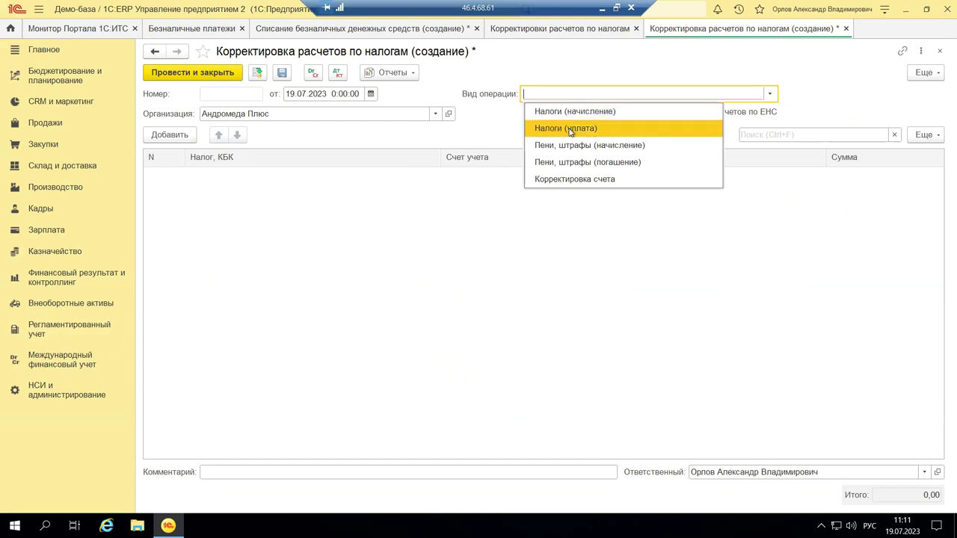
pyautogui.click(566, 179)
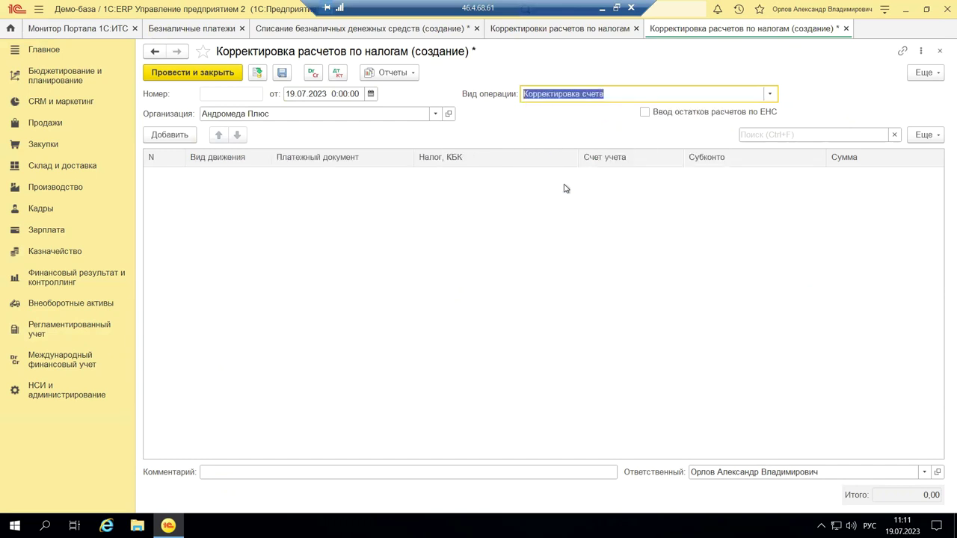
pyautogui.click(151, 141)
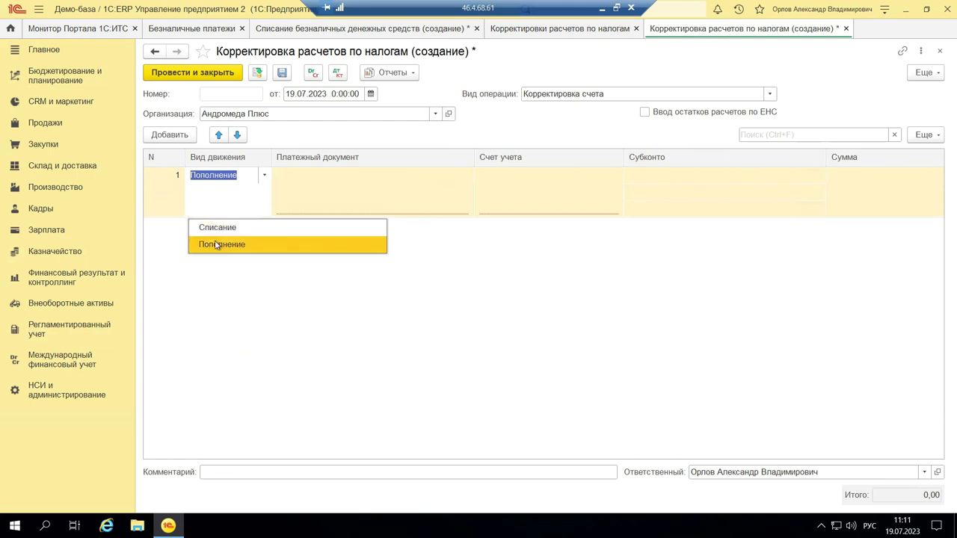
pyautogui.press('Escape')
pyautogui.click(353, 195)
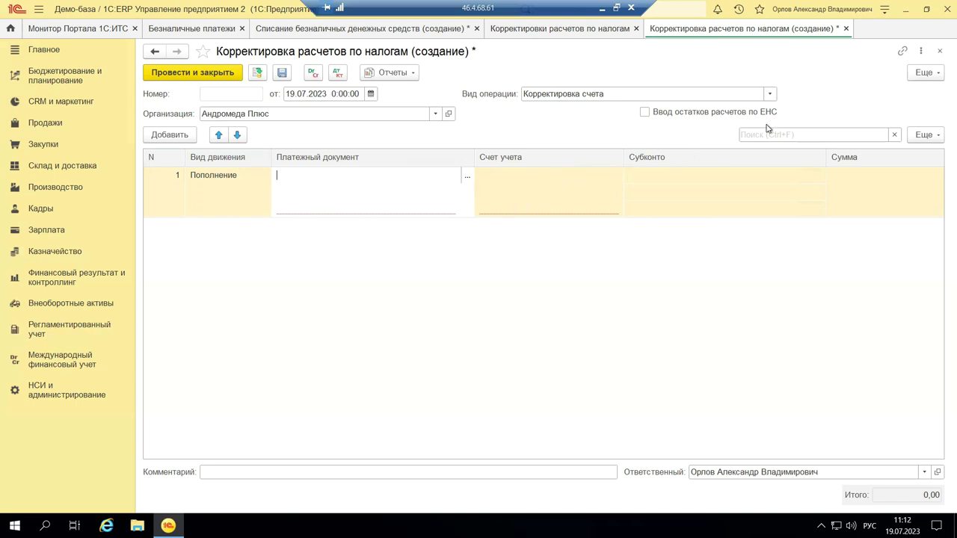
# Step: Close the tax adjustment document without saving changes and close the list of adjustments
pyautogui.click(941, 52)
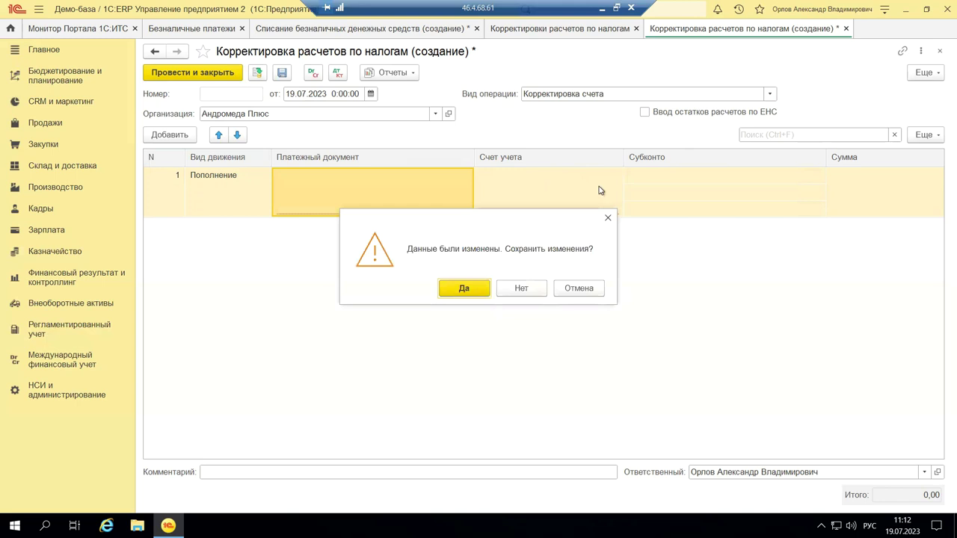
pyautogui.click(527, 289)
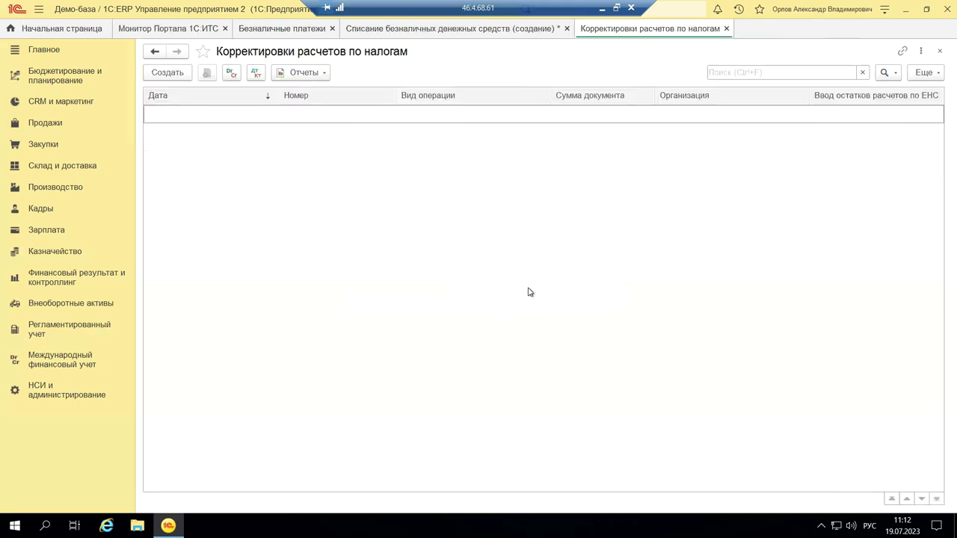
pyautogui.click(940, 52)
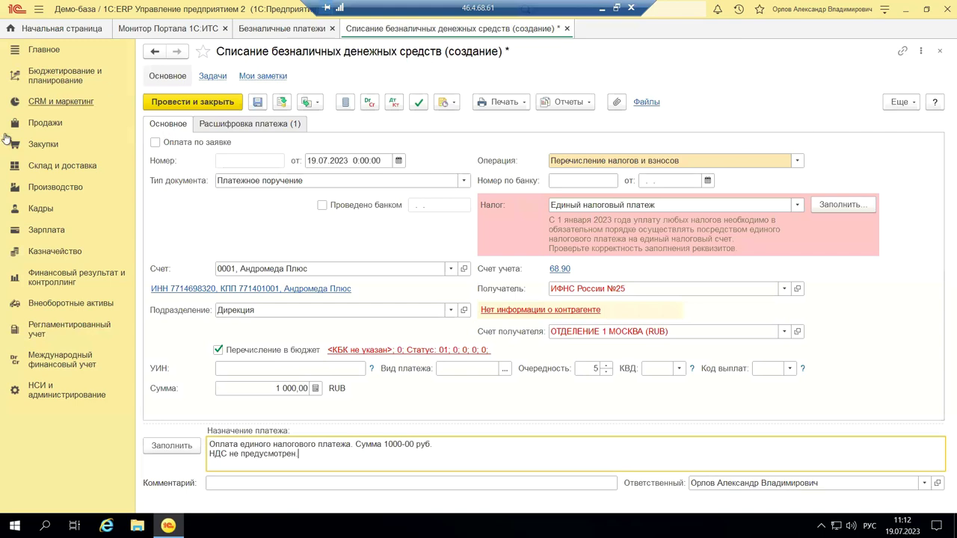
# Step: Show the Регламентированный учет section, switch to the PowerPoint presentation and review slides 4 to 6 on account 68.90 and the new documents
pyautogui.click(68, 328)
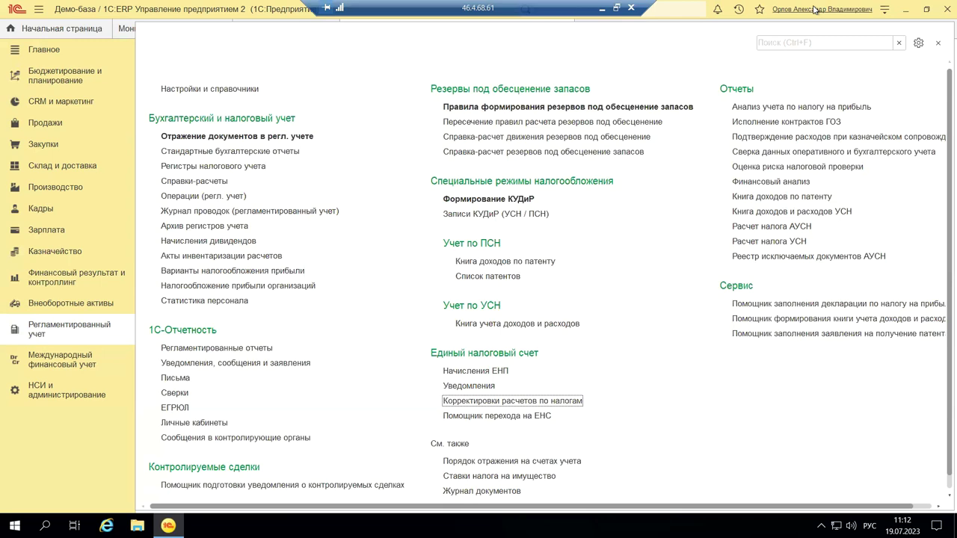
pyautogui.click(601, 8)
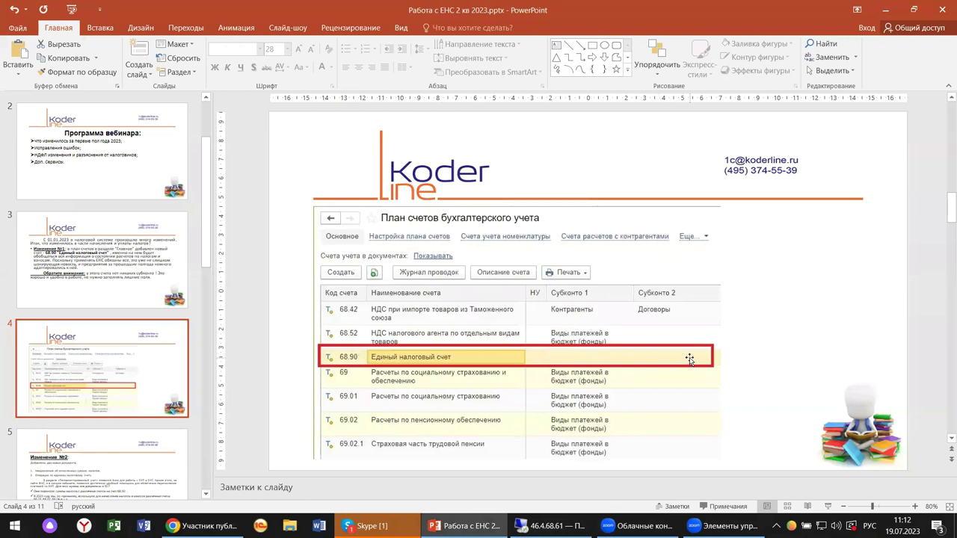
pyautogui.click(133, 482)
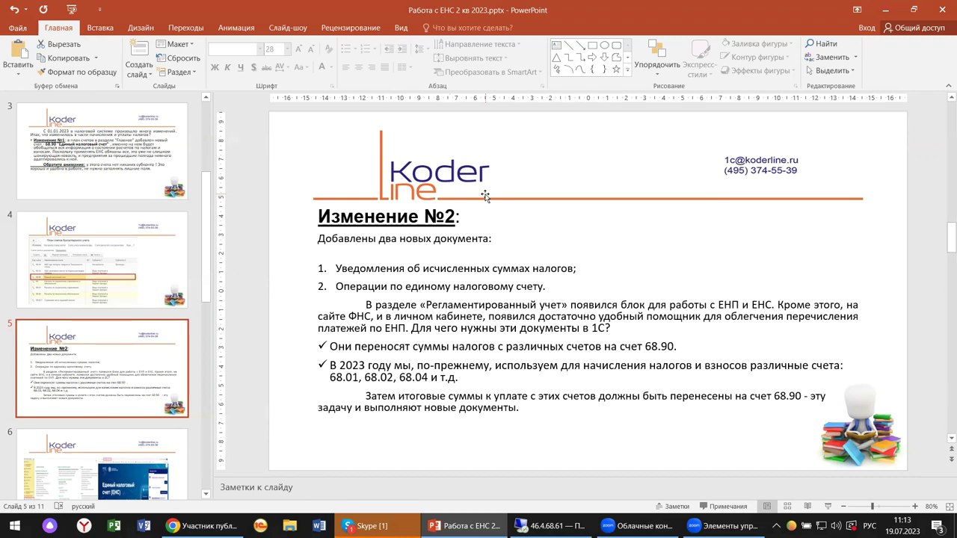
pyautogui.press('pageup')
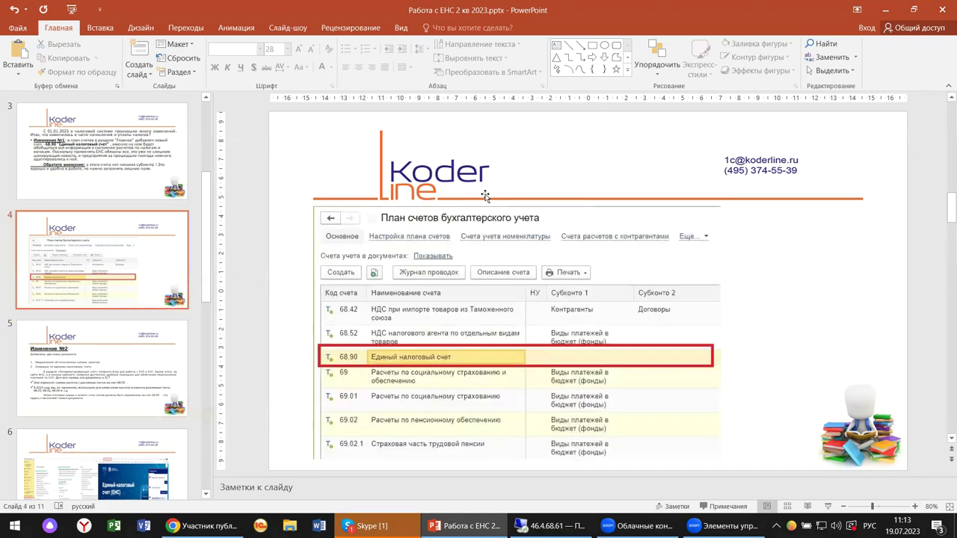
pyautogui.click(102, 356)
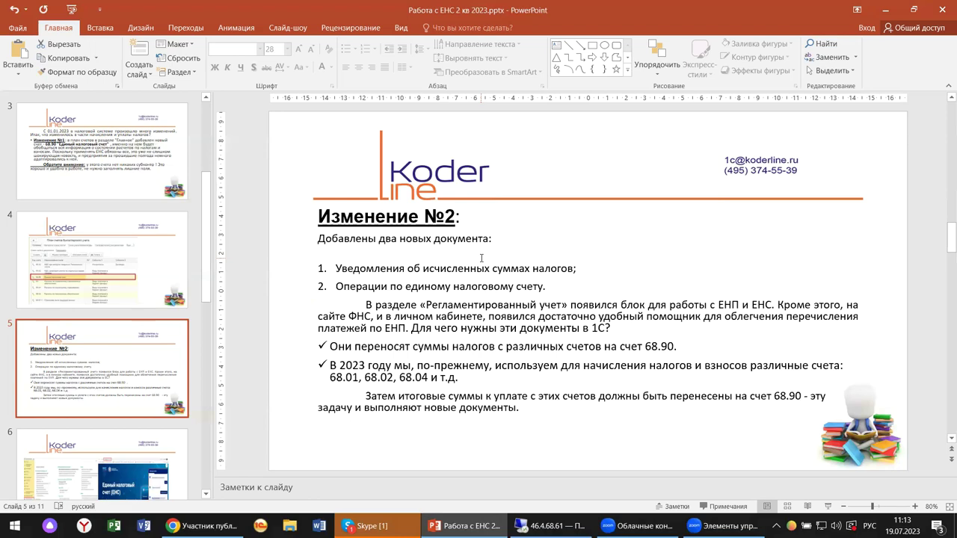
pyautogui.scroll(-1, 480, 258)
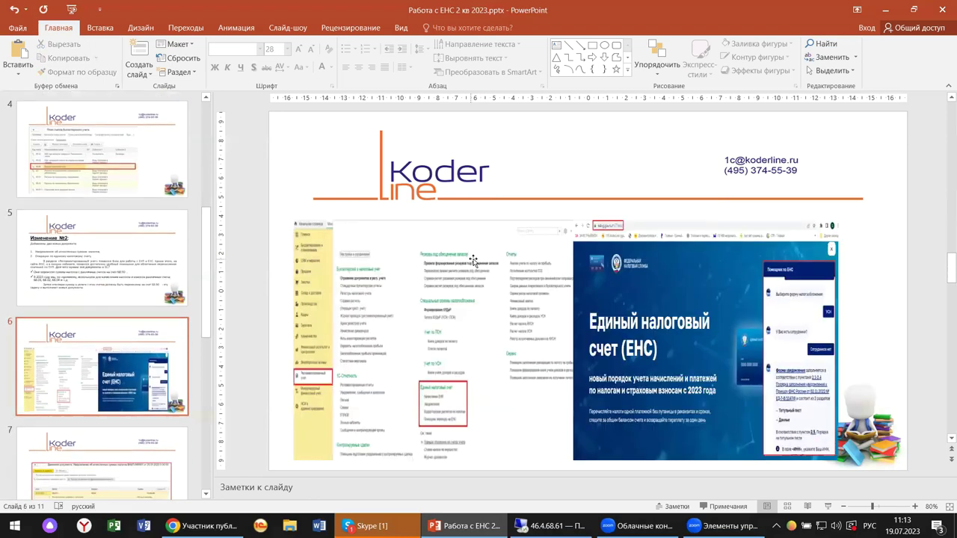
pyautogui.click(93, 253)
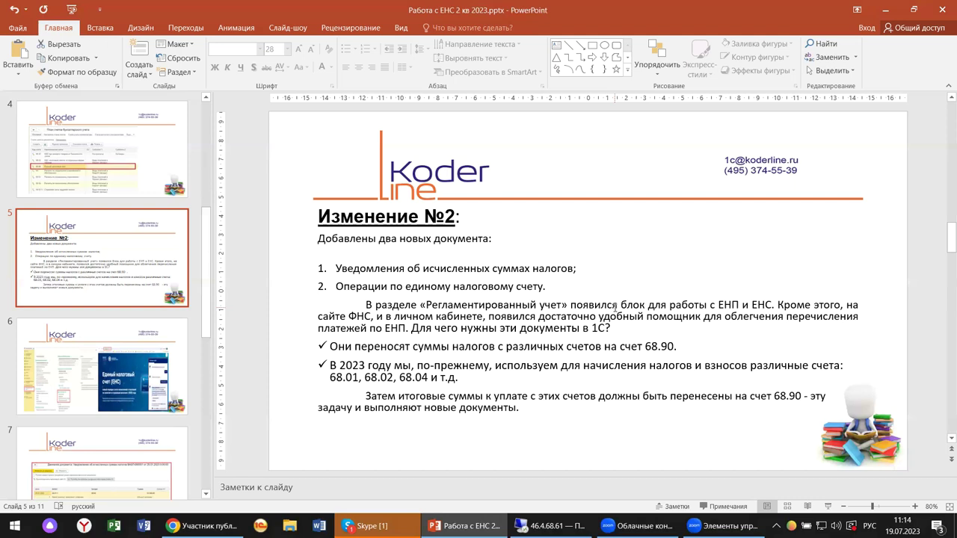
pyautogui.scroll(1, 615, 307)
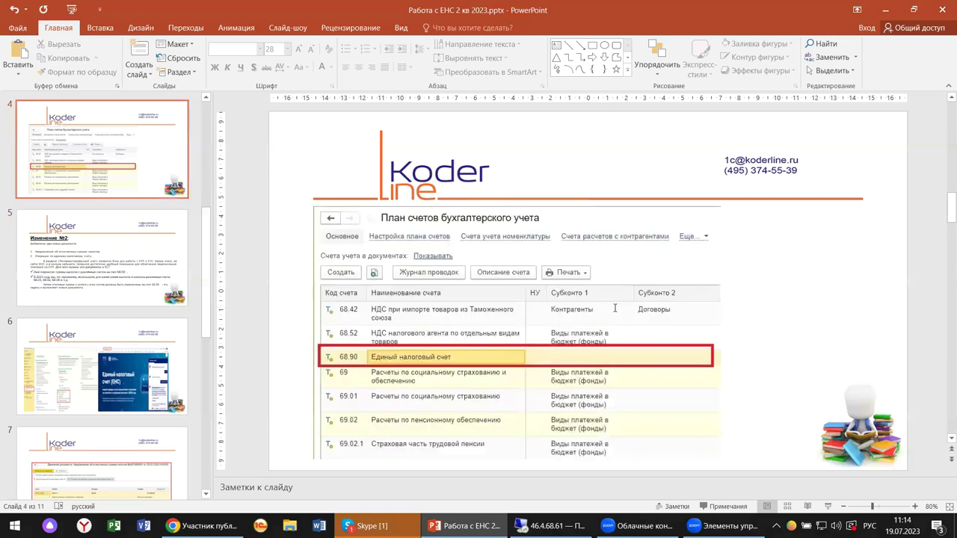
pyautogui.click(79, 376)
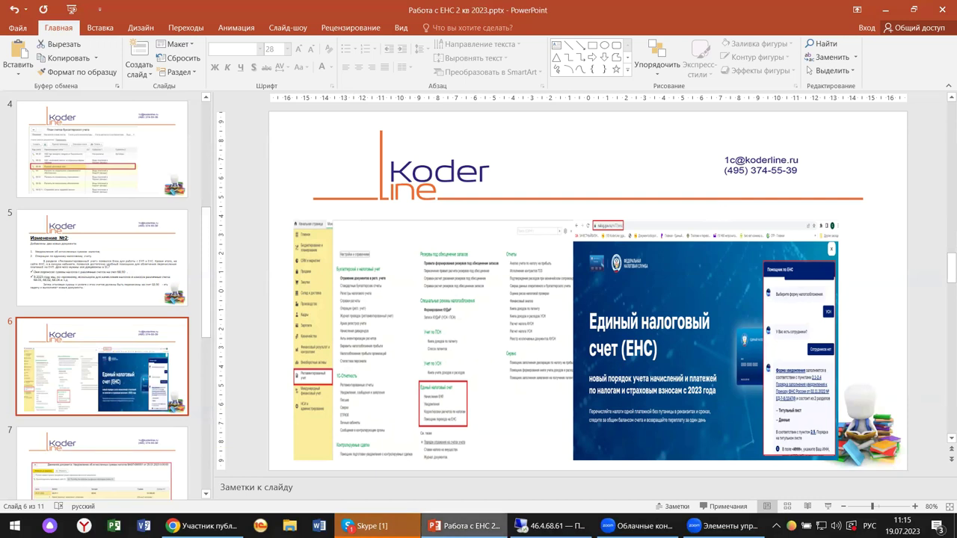
pyautogui.click(652, 290)
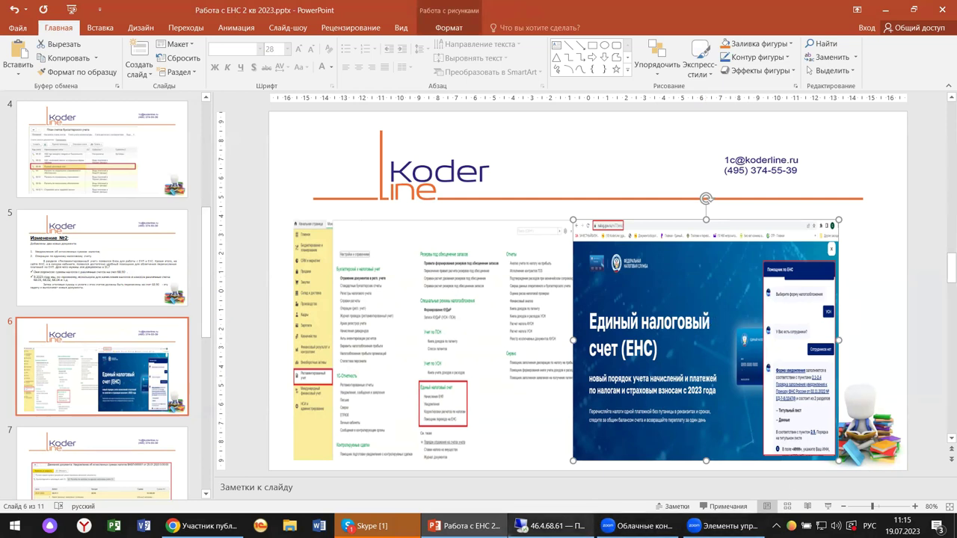
# Step: Switch to the remote 1C session, start a new Уведомление об исчисленных суммах налогов, and return to the PowerPoint presentation
pyautogui.click(546, 526)
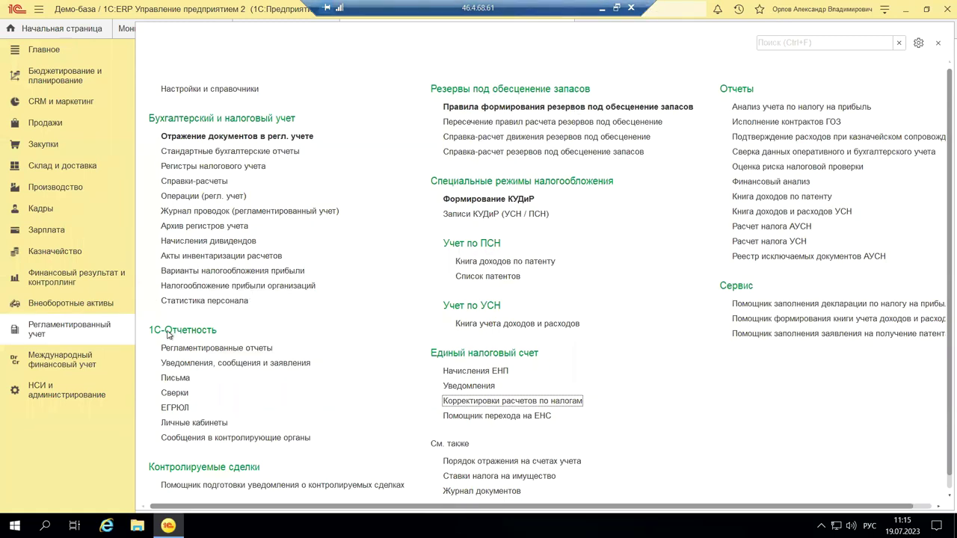
pyautogui.click(481, 386)
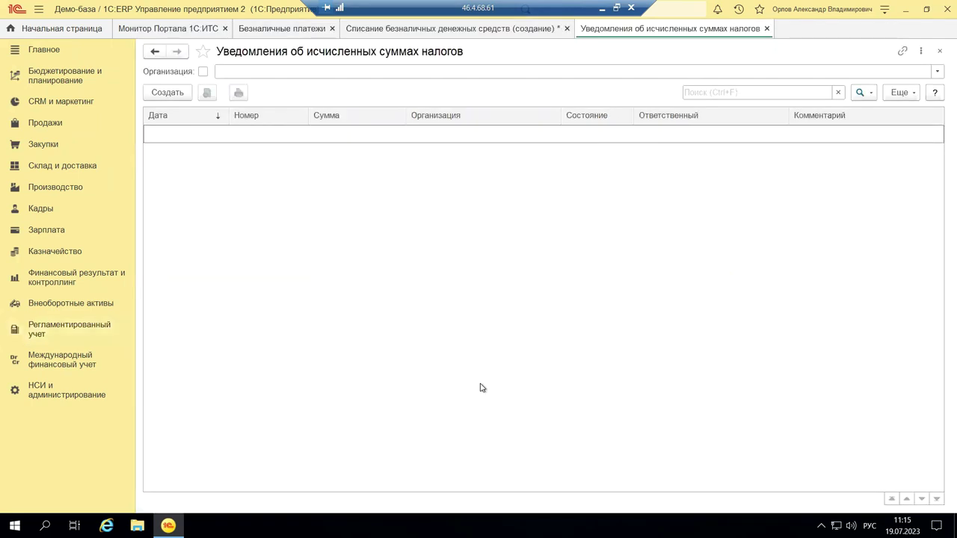
pyautogui.click(168, 92)
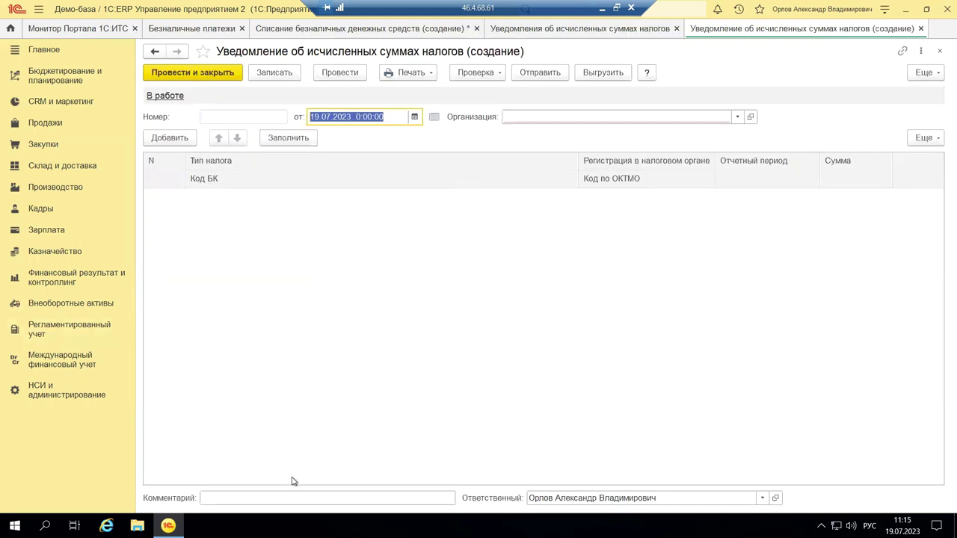
pyautogui.click(602, 8)
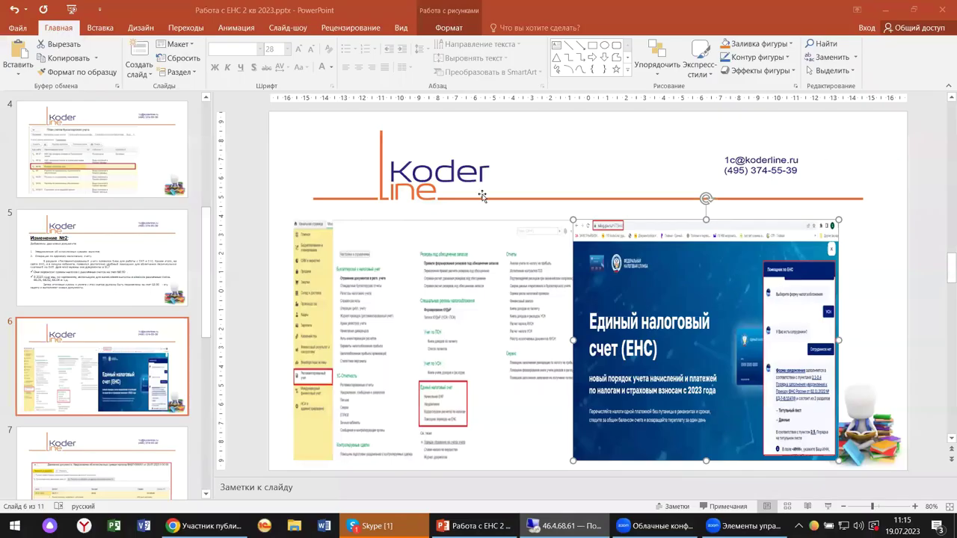
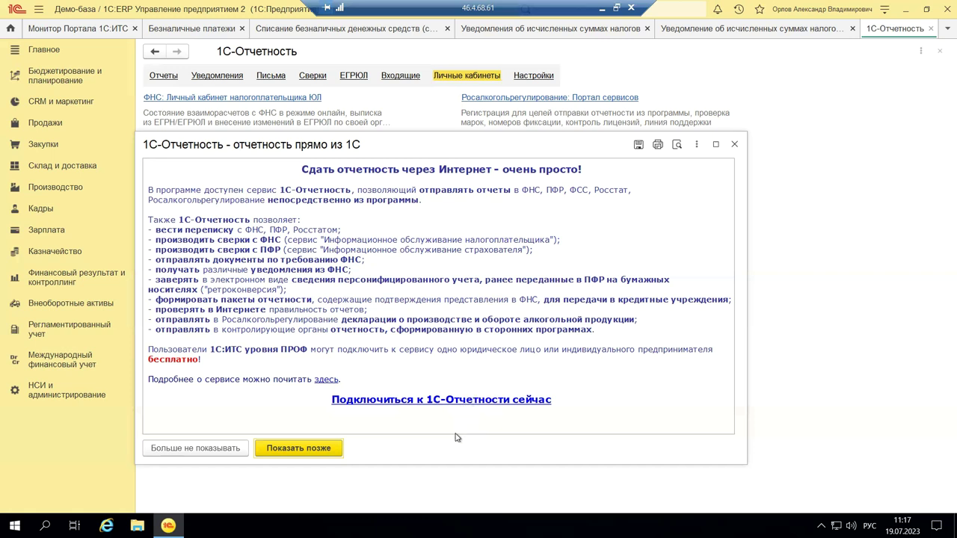
# Step: Dismiss the 1С-Отчетность offer, review the page of ФНС: Личный кабинет налогоплательщика ЮЛ, and close it
pyautogui.click(734, 144)
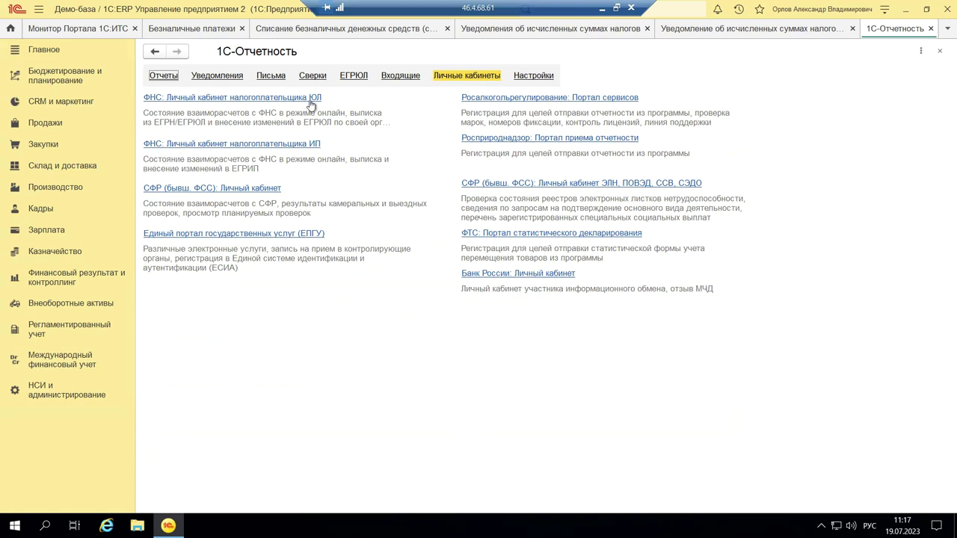
pyautogui.click(243, 98)
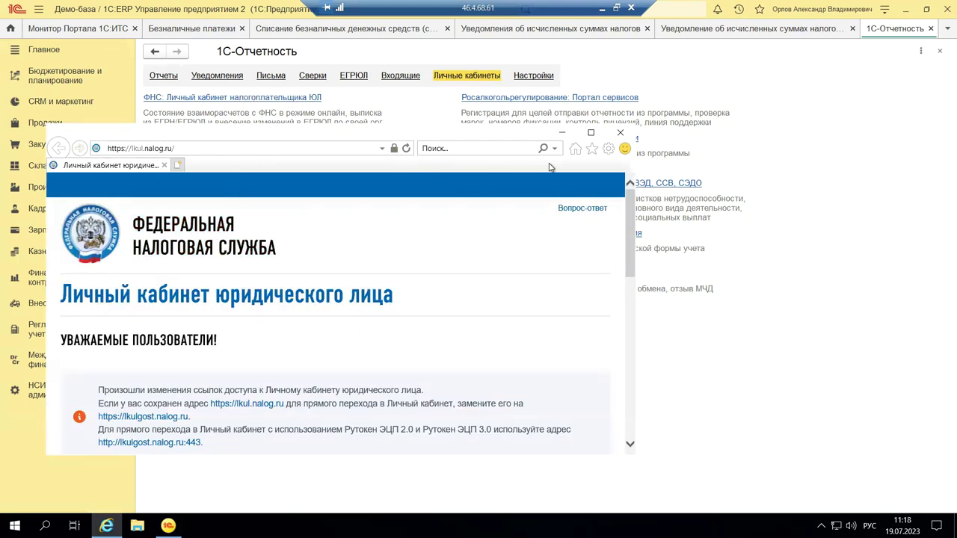
pyautogui.scroll(-2, 312, 332)
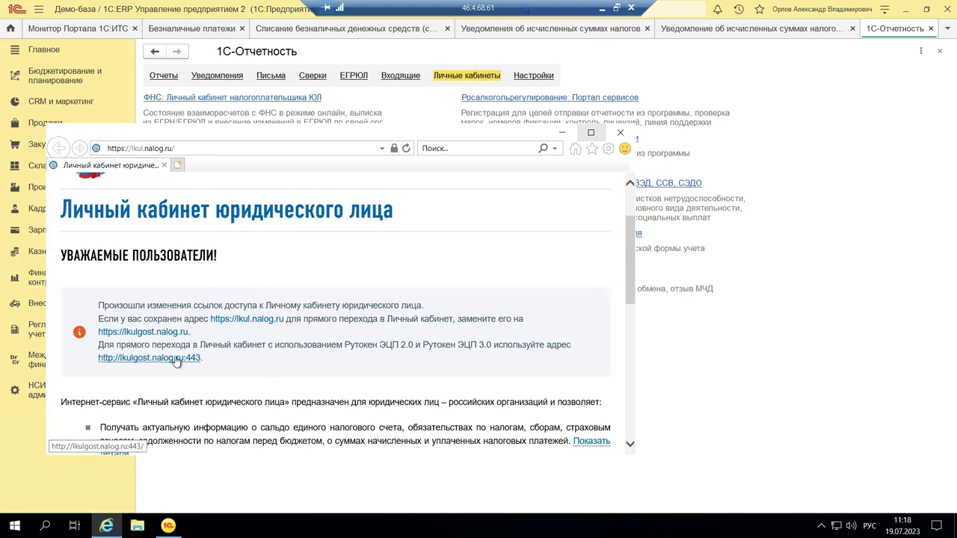
pyautogui.scroll(-3, 176, 361)
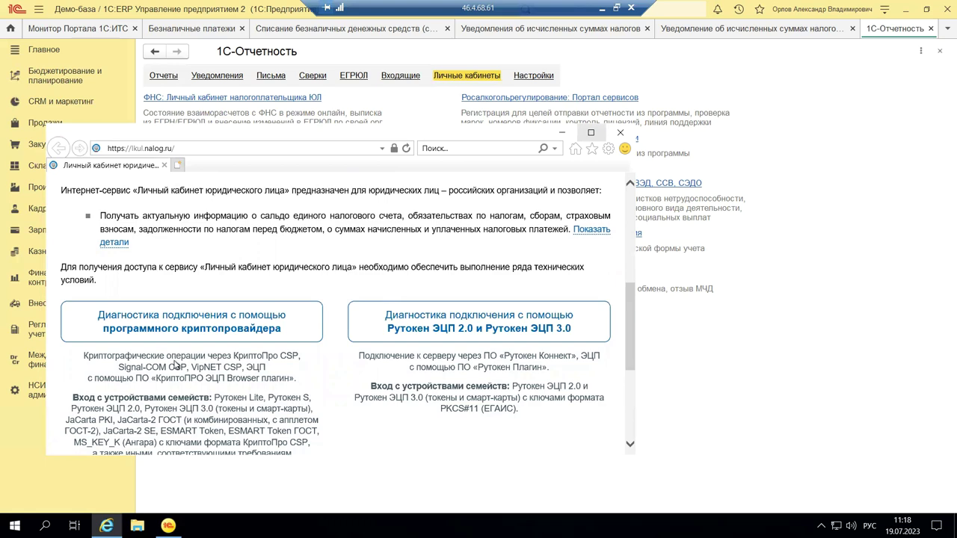
pyautogui.scroll(-3, 176, 365)
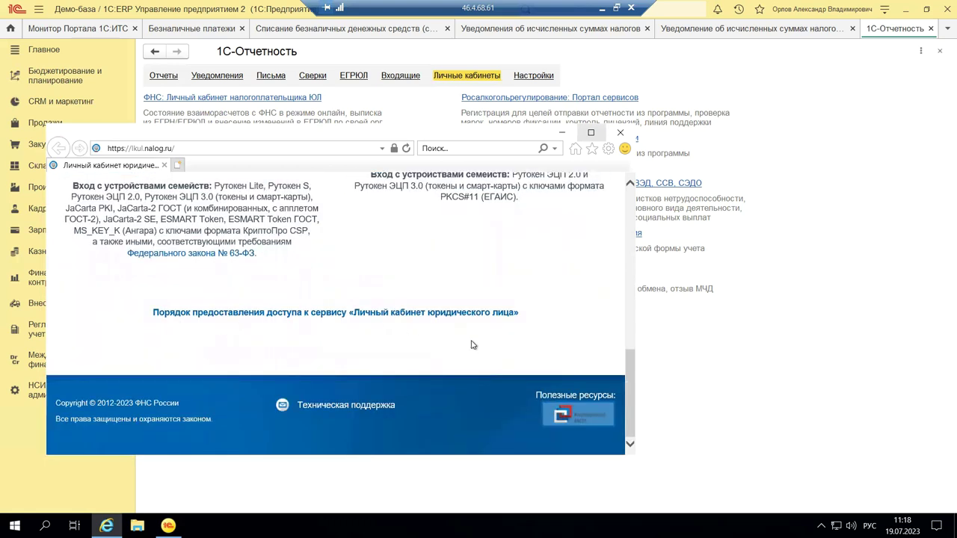
pyautogui.click(620, 132)
# Step: View the login page of ФНС: Личный кабинет налогоплательщика ИП and the Банк России: Личный кабинет page, closing each one
pyautogui.click(170, 150)
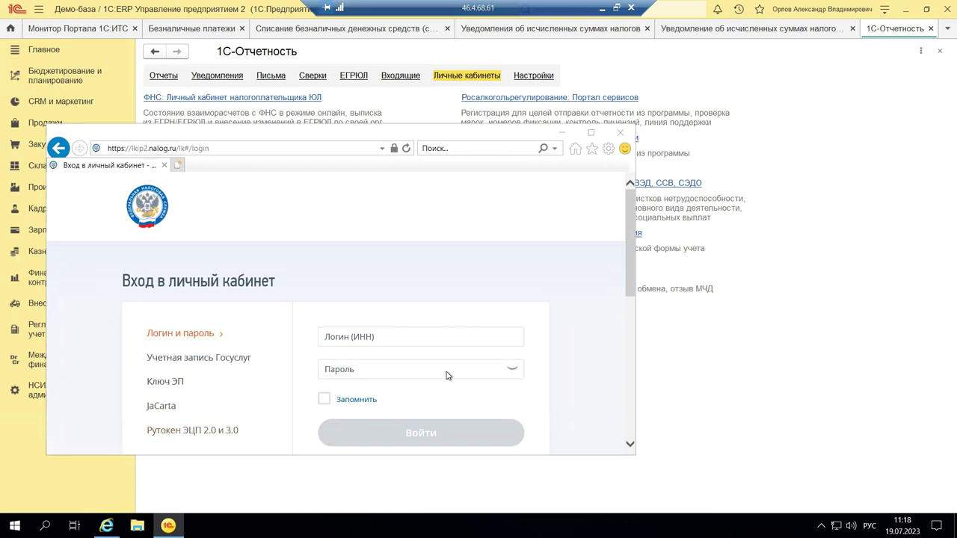
pyautogui.click(621, 133)
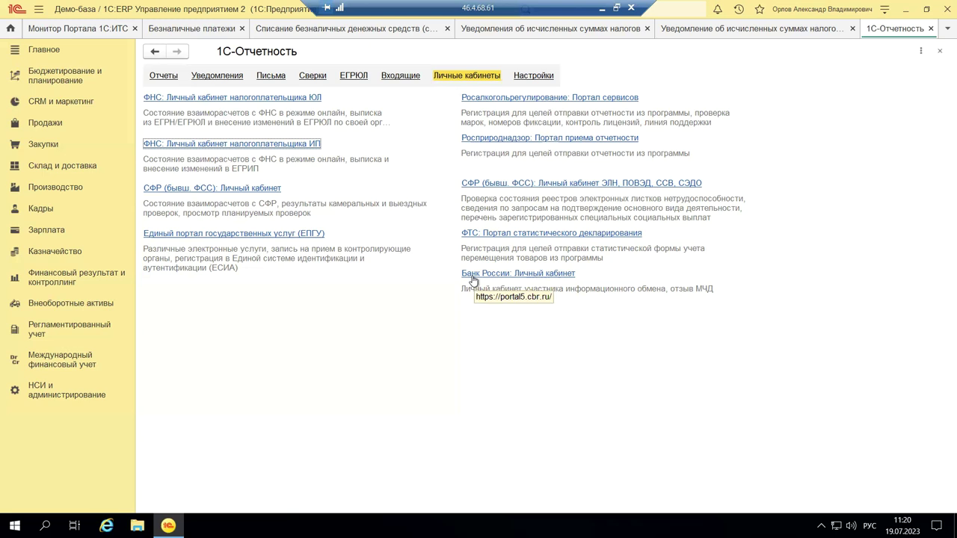
pyautogui.click(472, 276)
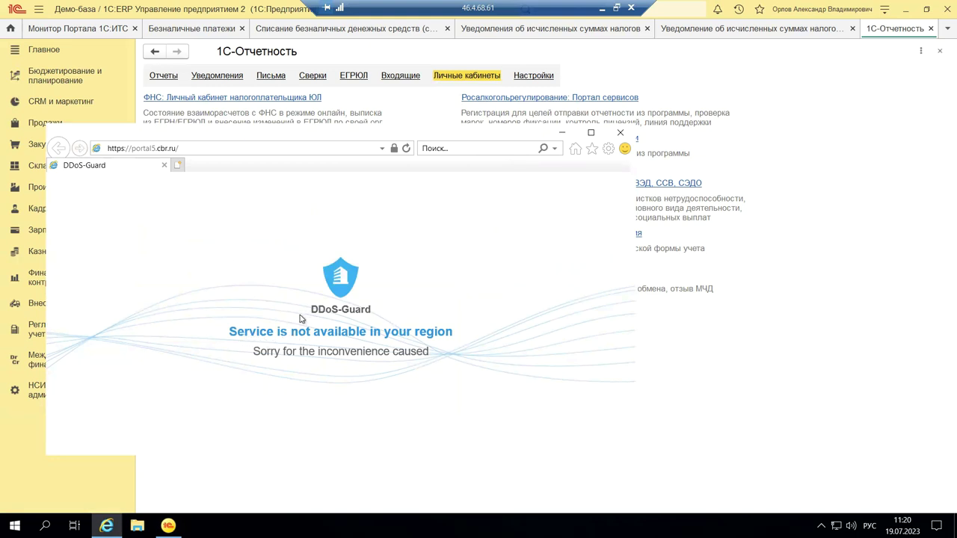
pyautogui.click(620, 133)
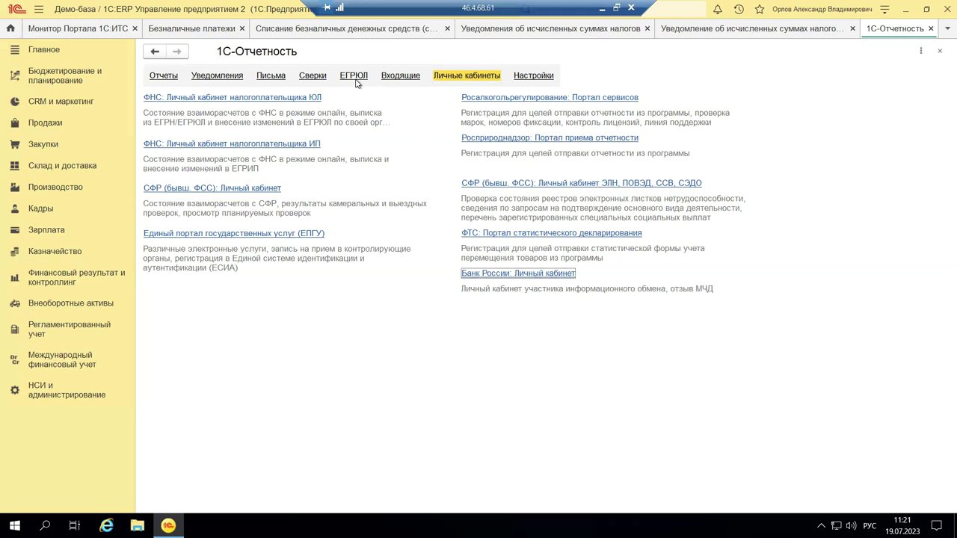
# Step: Switch back to the PowerPoint presentation and show slide 7 with the tax notification's account movements
pyautogui.click(603, 9)
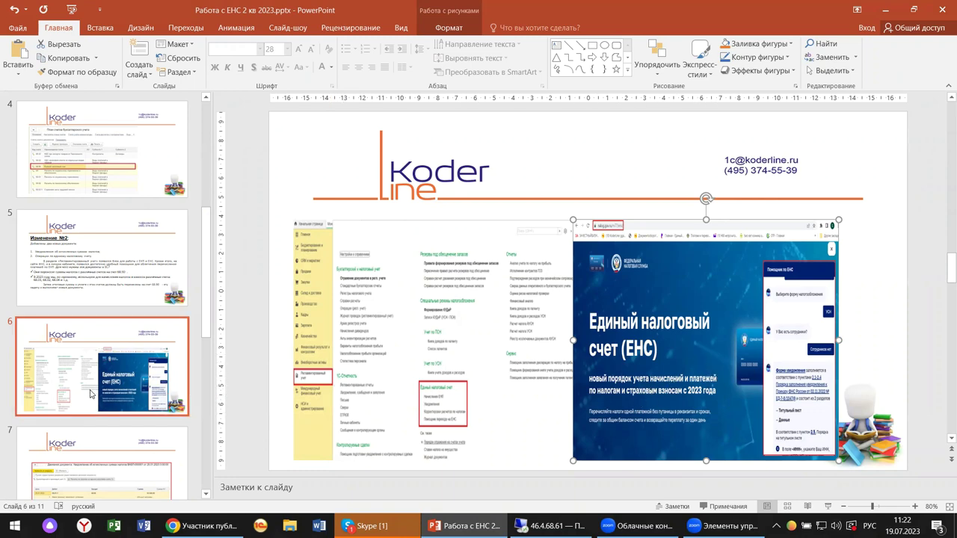
pyautogui.click(90, 466)
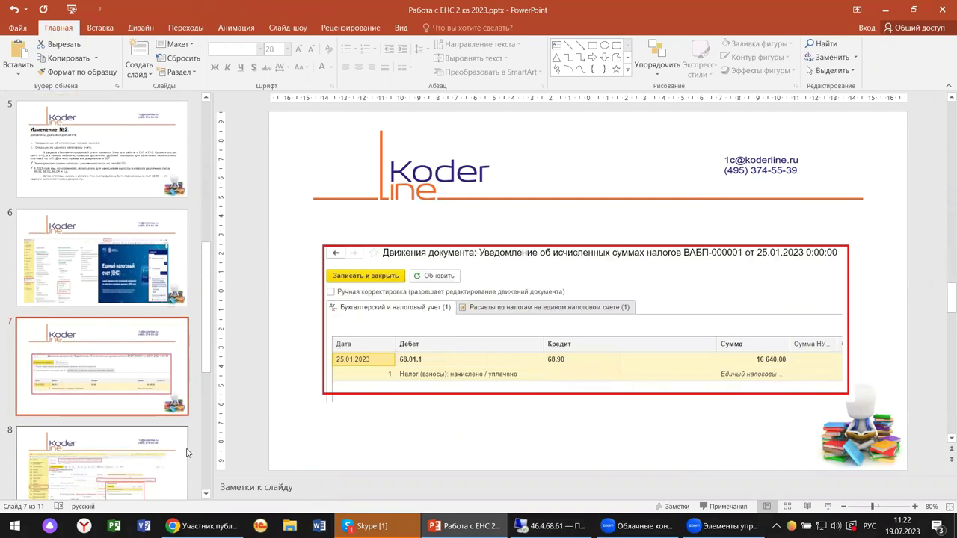
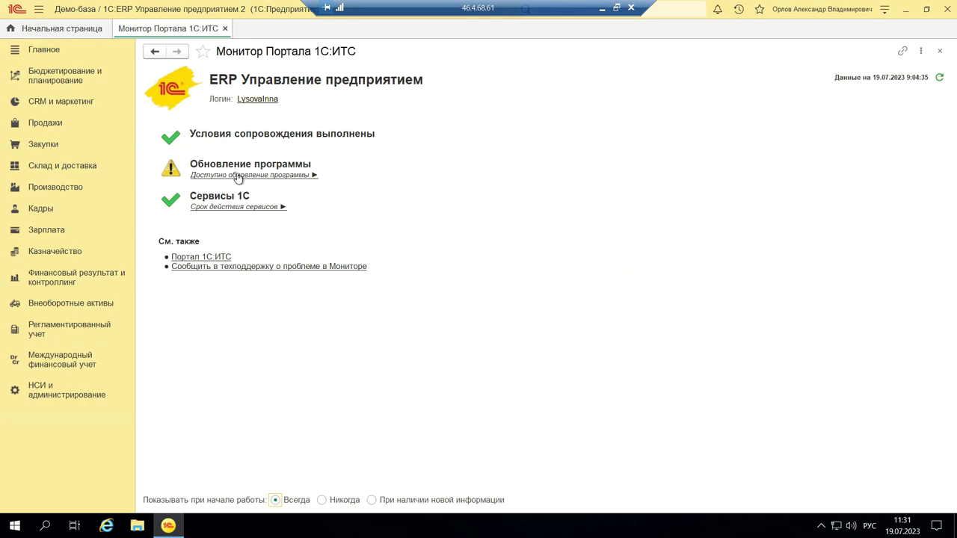
# Step: Examine the program update details and service validity periods in Монитор Портала 1С:ИТС, and close the monitor
pyautogui.click(237, 176)
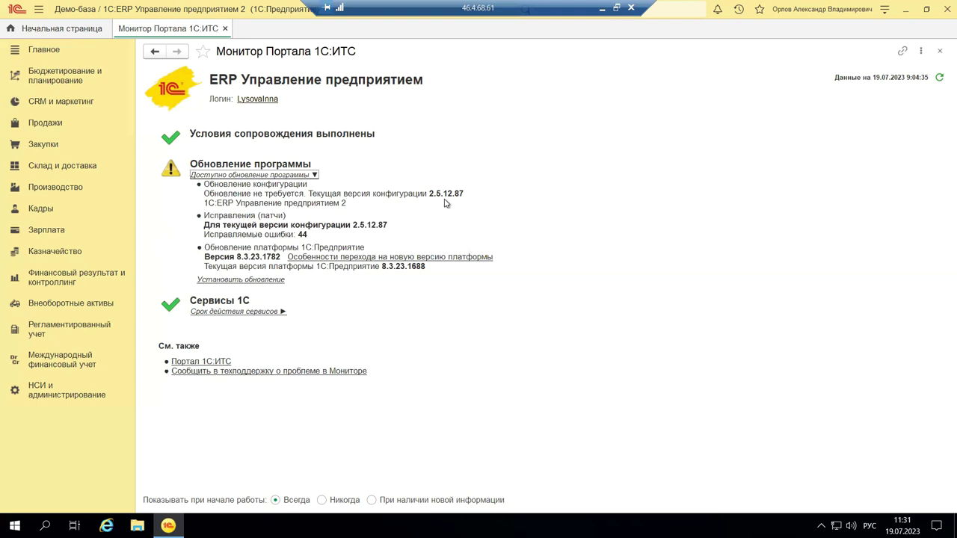
pyautogui.click(224, 313)
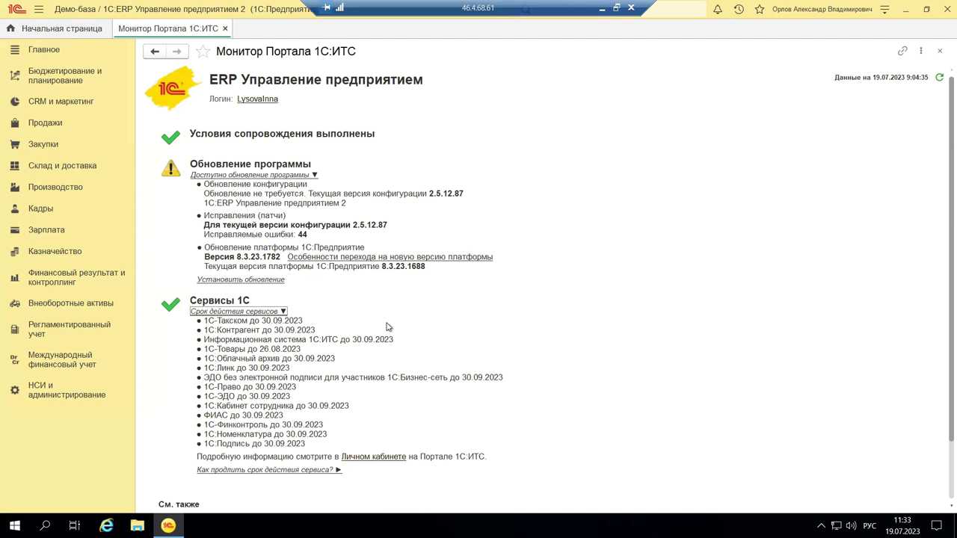
pyautogui.click(939, 51)
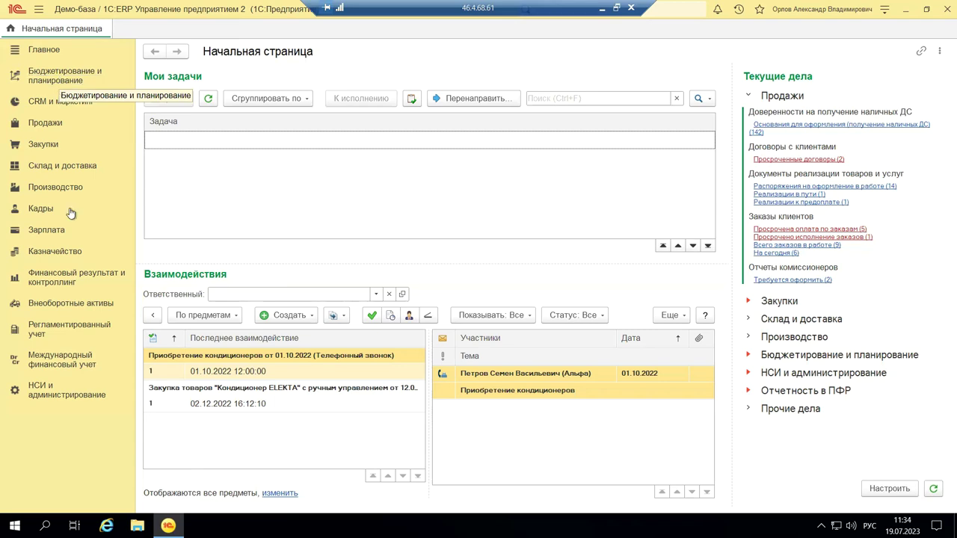
# Step: Create a new Уведомление об исчисленных суммах налогов in Регламентированный учет for the organization Андромеда Плюс
pyautogui.click(67, 329)
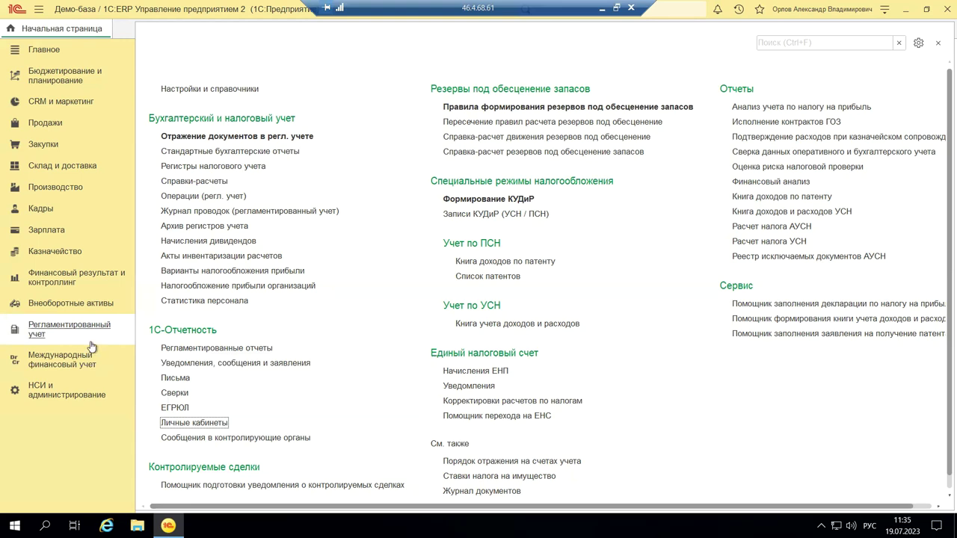
pyautogui.moveTo(706, 507); pyautogui.dragTo(828, 512)
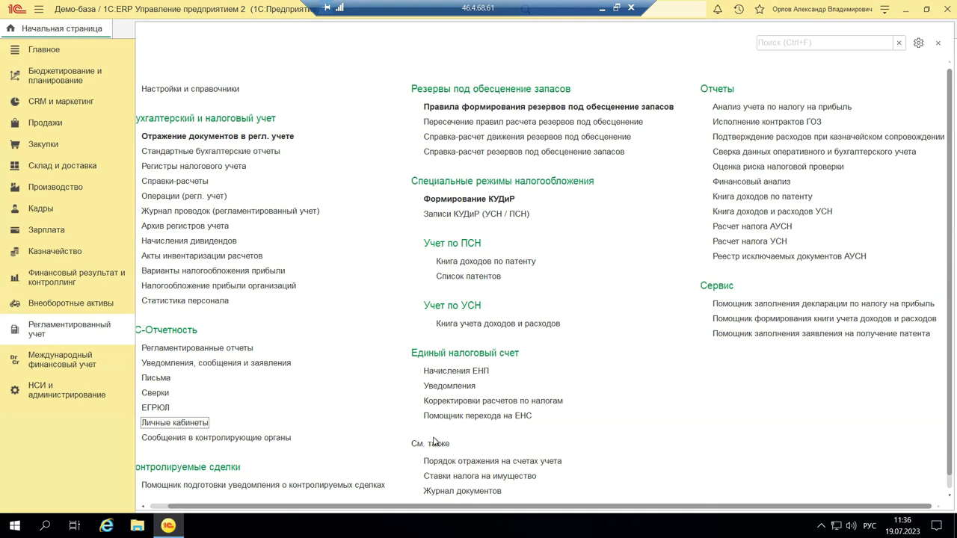
pyautogui.click(458, 387)
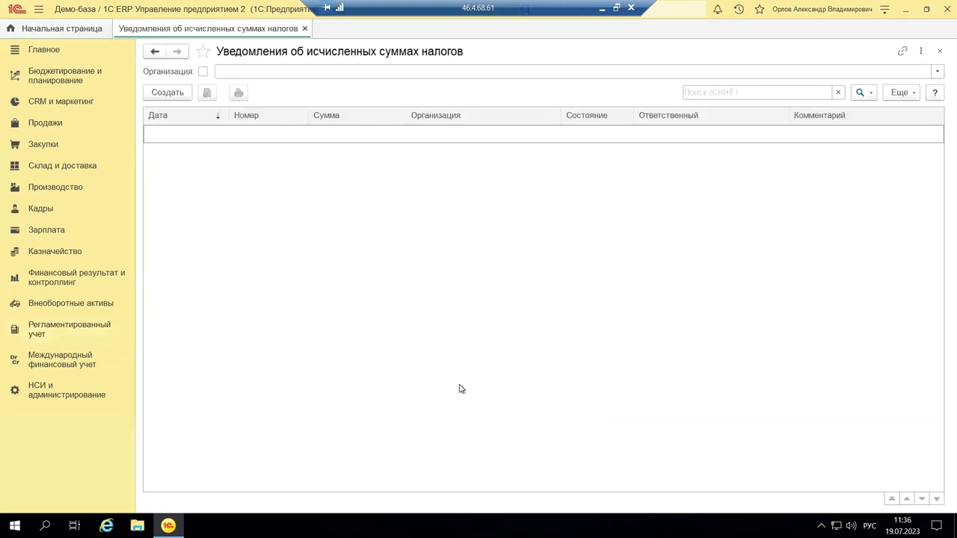
pyautogui.click(170, 92)
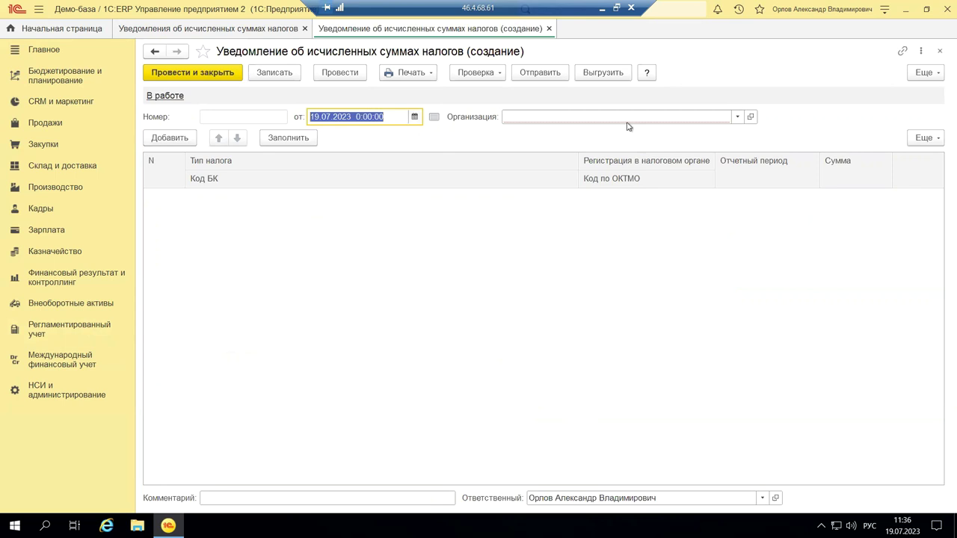
pyautogui.click(736, 117)
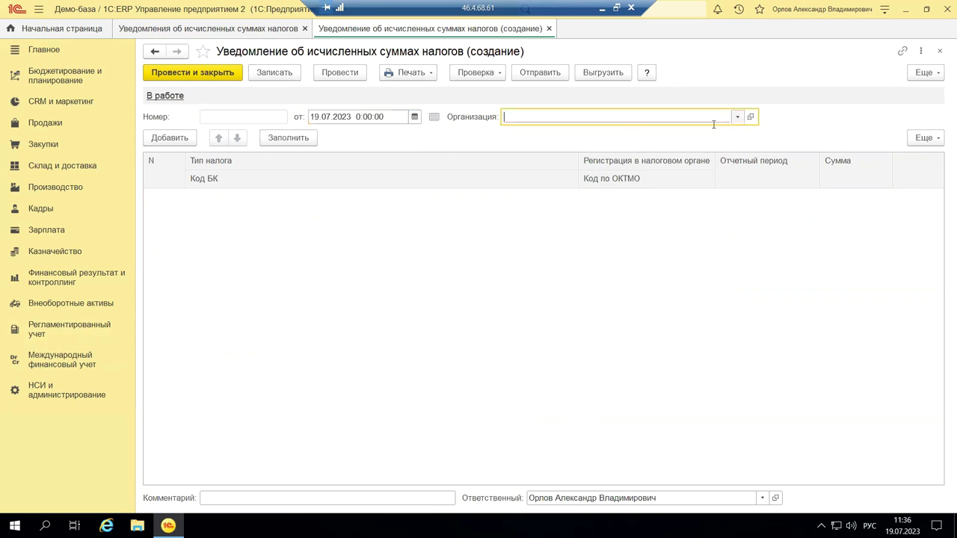
pyautogui.click(568, 132)
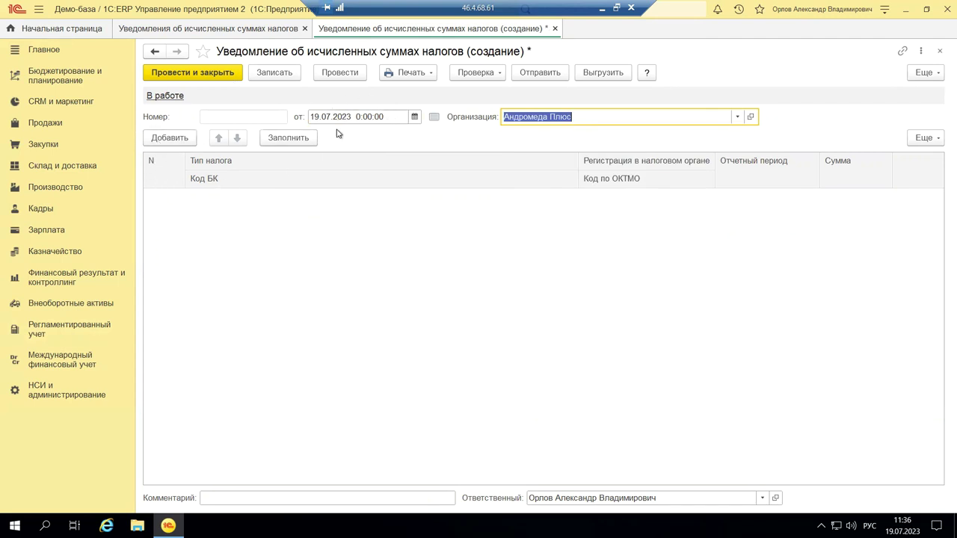
# Step: Add a row to the tax notification, run its automatic filling, and close the document without saving changes
pyautogui.click(179, 140)
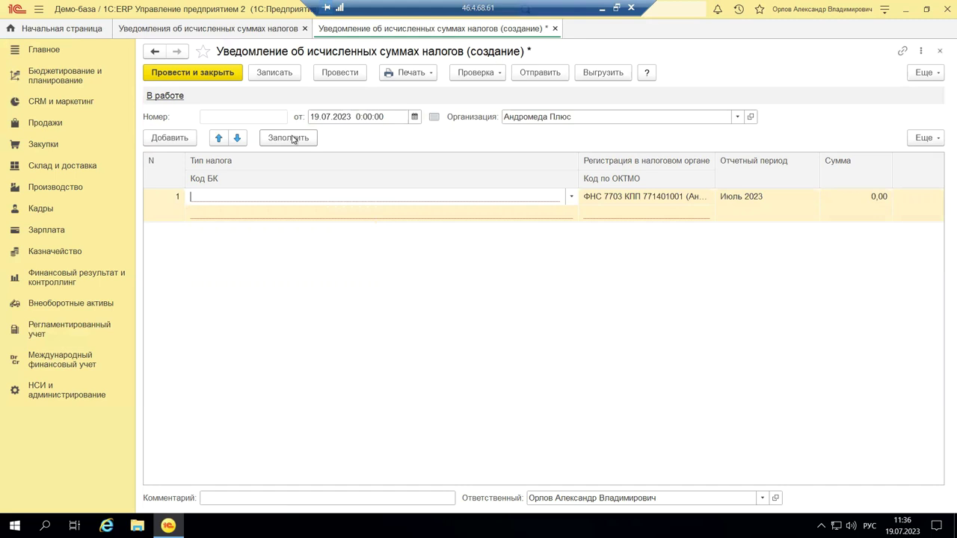
pyautogui.click(272, 142)
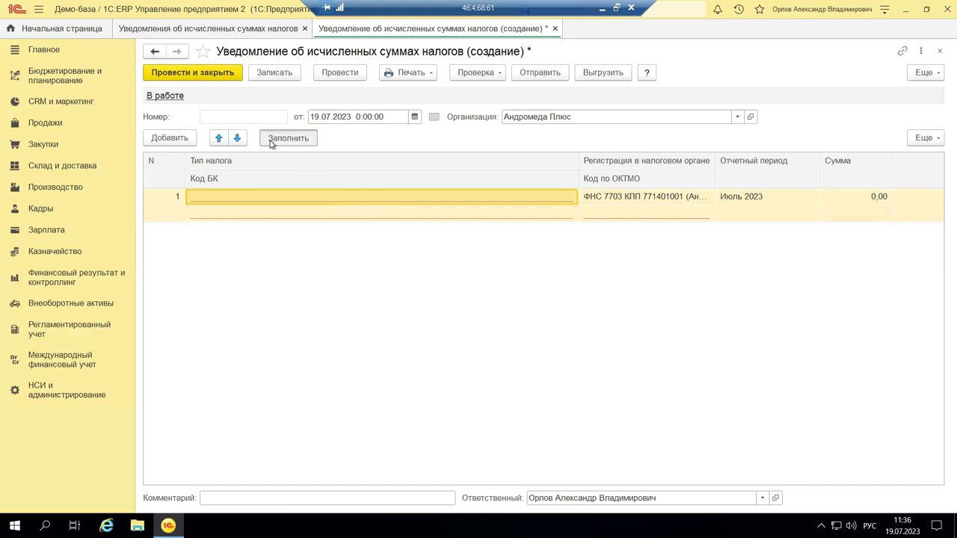
pyautogui.click(530, 289)
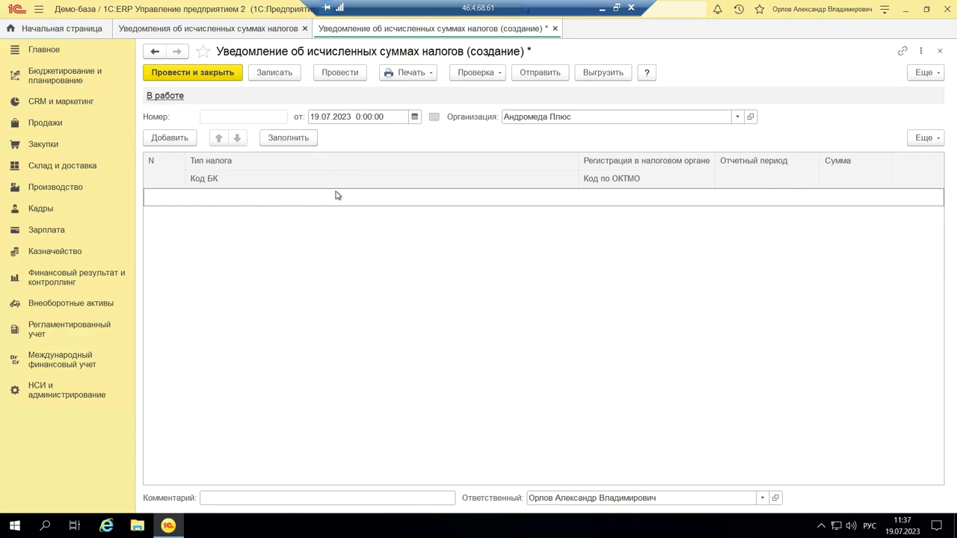
pyautogui.click(940, 51)
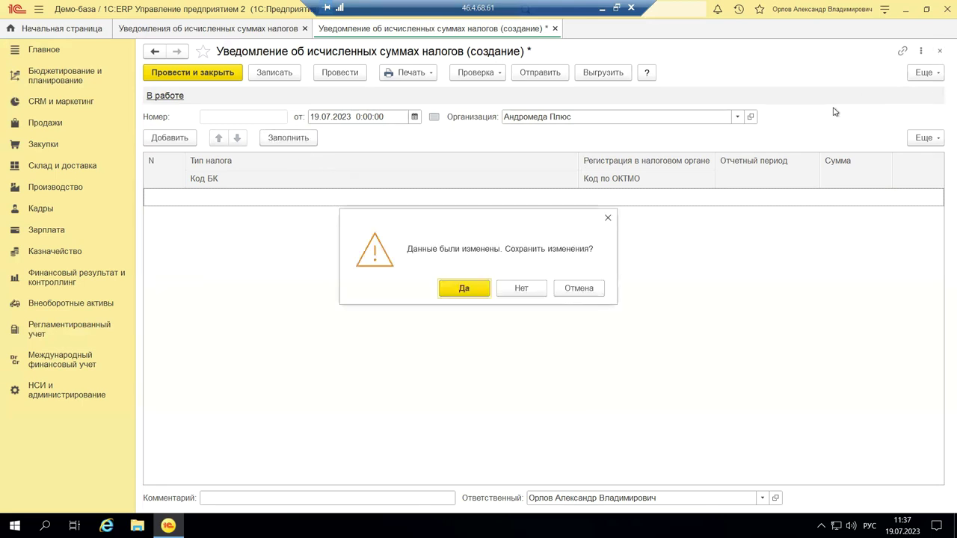
pyautogui.click(521, 290)
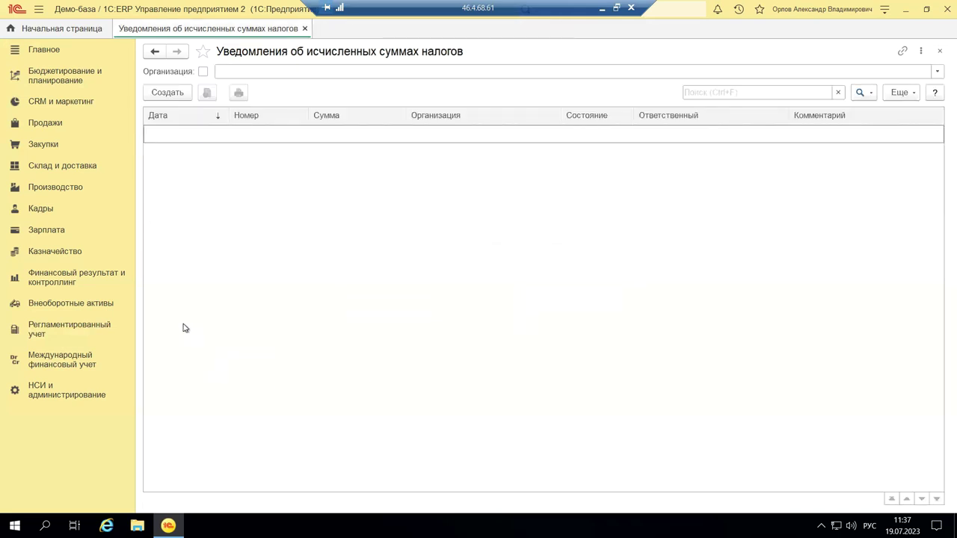
# Step: Show the contents of the Финансовый результат и контроллинг section
pyautogui.click(56, 282)
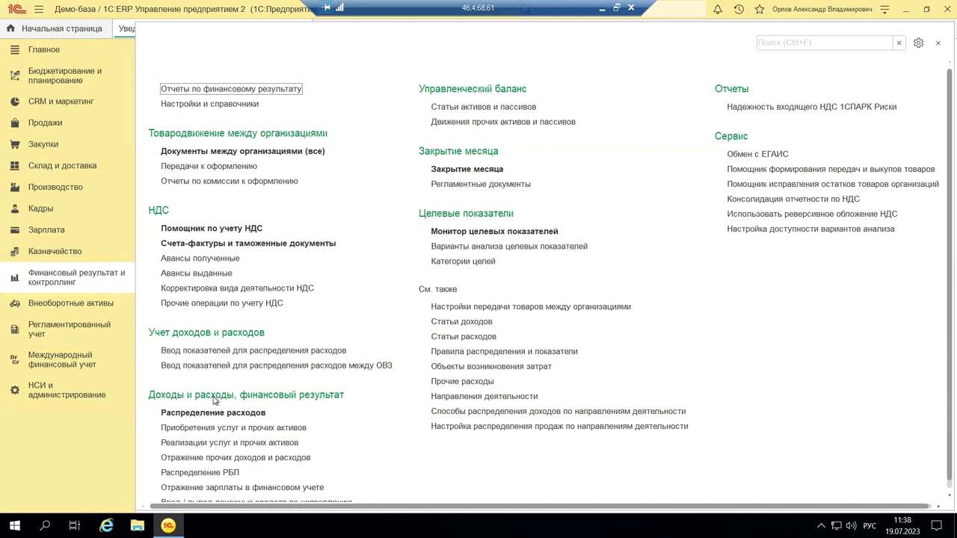
pyautogui.scroll(-1, 364, 396)
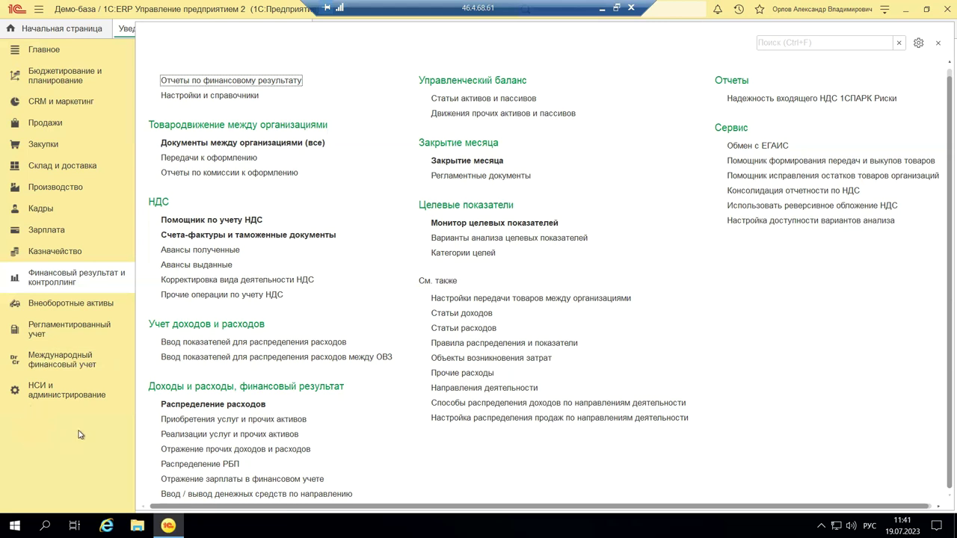
# Step: Open the Кадры settings in НСИ и администрирование and find the Воинский учет options
pyautogui.click(36, 391)
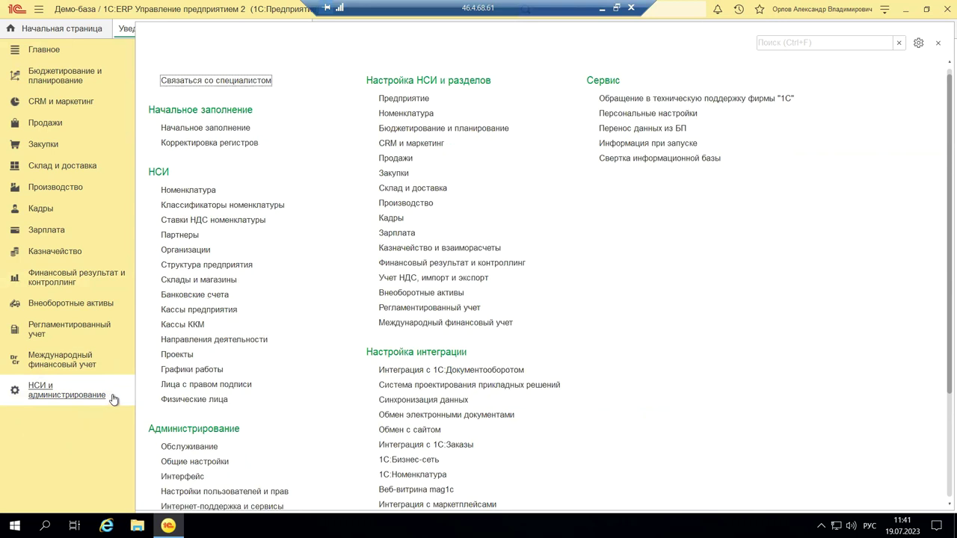
pyautogui.click(391, 219)
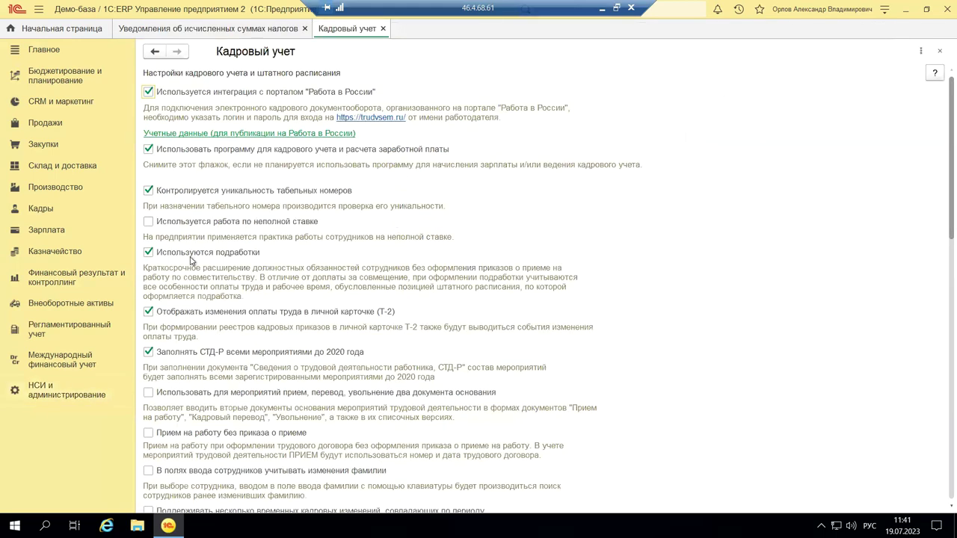
pyautogui.scroll(-3, 188, 300)
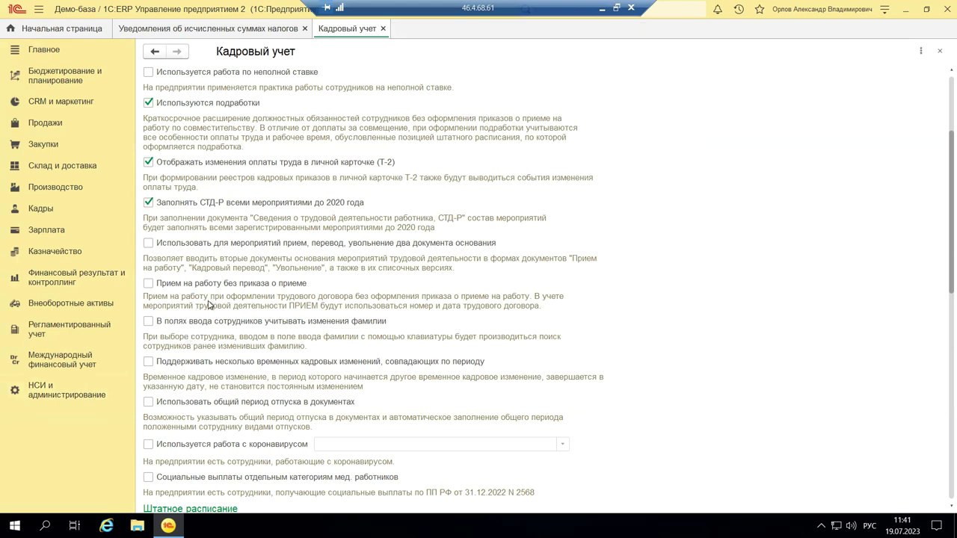
pyautogui.scroll(-2, 210, 305)
pyautogui.scroll(-5, 211, 311)
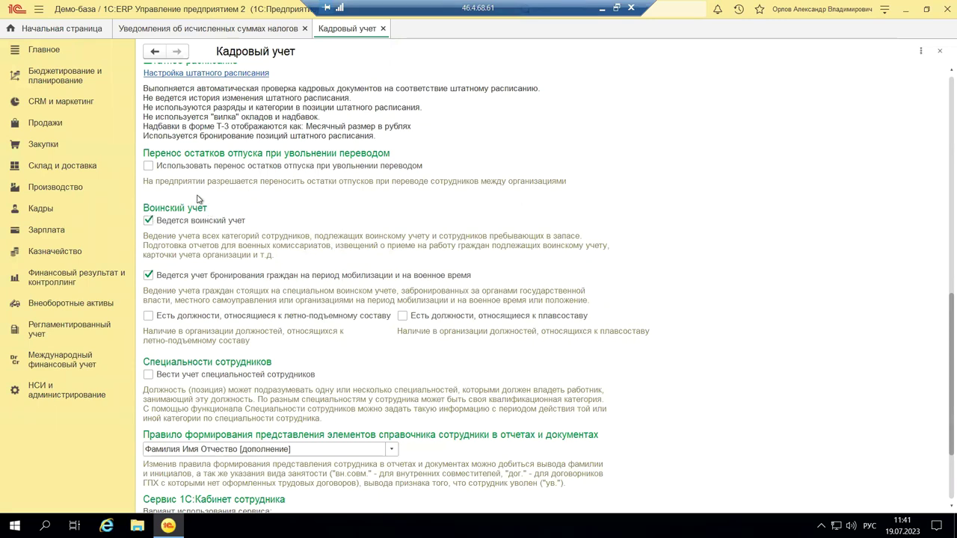
# Step: Demonstrate the Ведется воинский учет option by switching it off and on, leaving it enabled
pyautogui.click(148, 222)
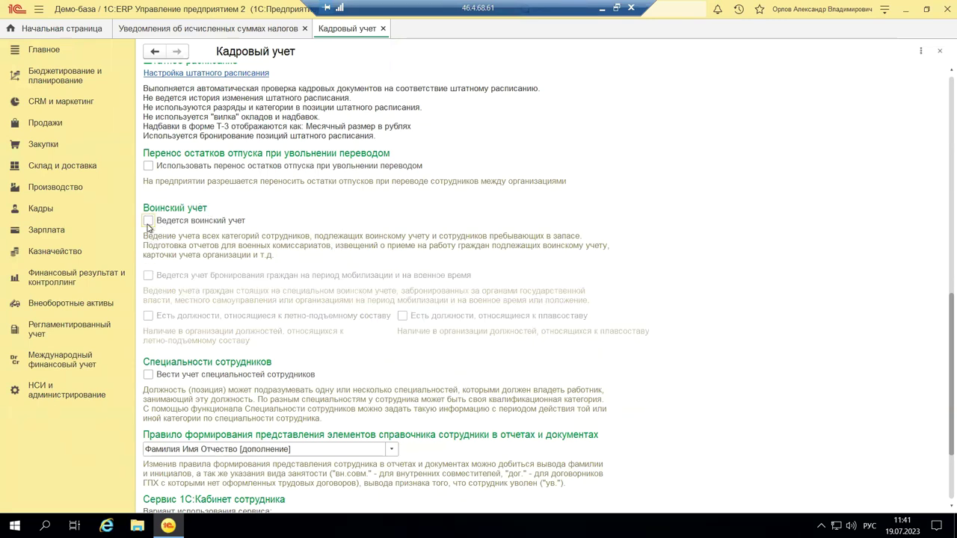
pyautogui.click(148, 221)
pyautogui.click(148, 221)
pyautogui.click(148, 222)
pyautogui.click(148, 222)
pyautogui.click(184, 221)
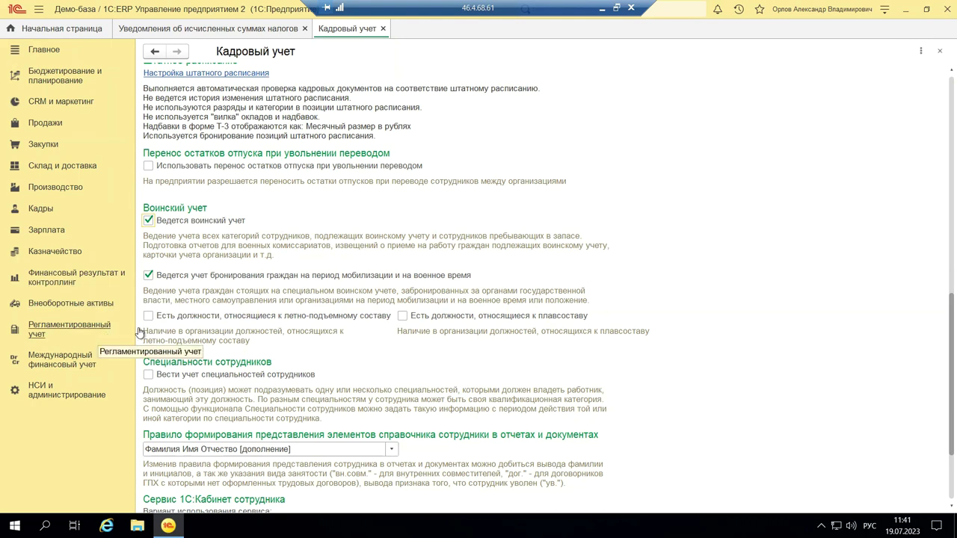
# Step: Switch Ведется воинский учет off and back on, keeping the option for reserving citizens during mobilization and wartime enabled
pyautogui.click(149, 221)
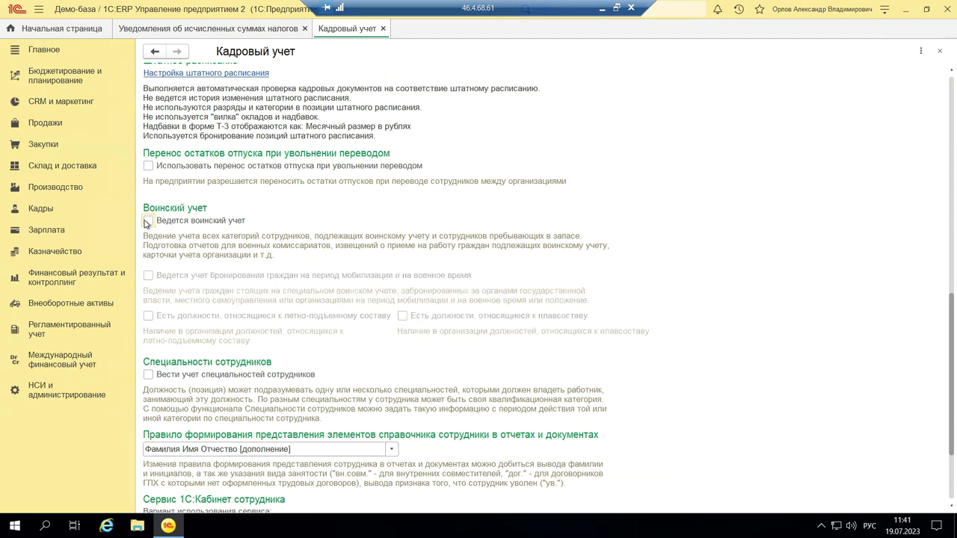
pyautogui.click(152, 221)
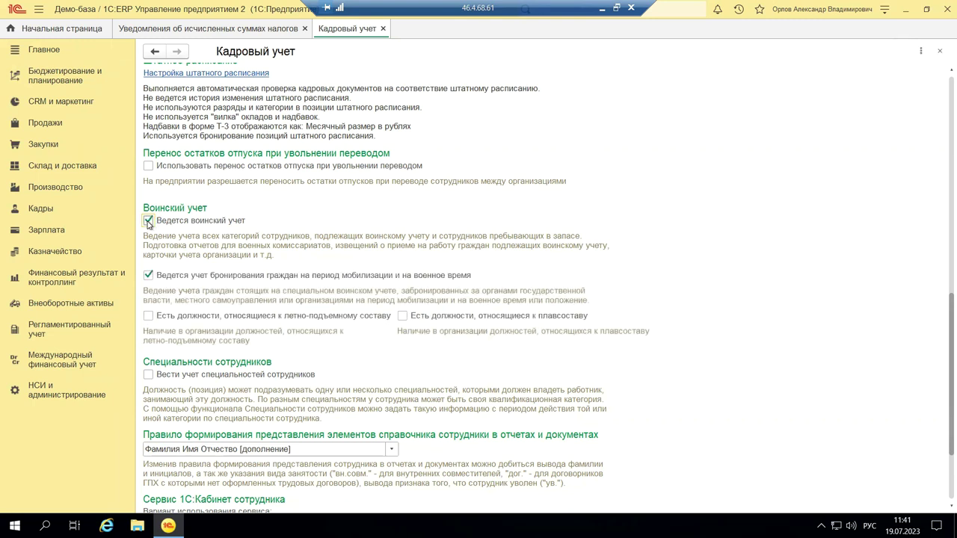
pyautogui.click(148, 275)
# Step: Open the Сверки list of 1С-Отчетность from Регламентированный учет and dismiss the service connection offer
pyautogui.click(49, 330)
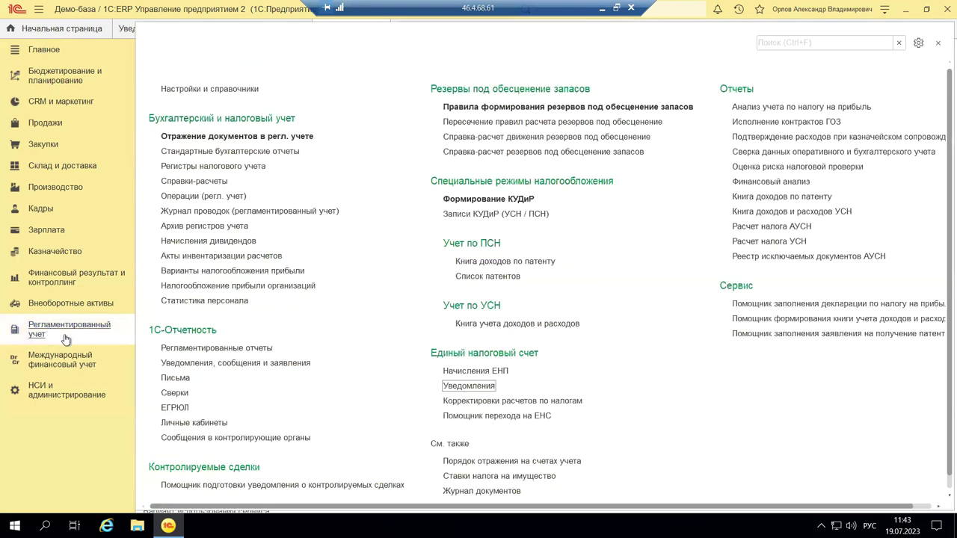
pyautogui.click(175, 393)
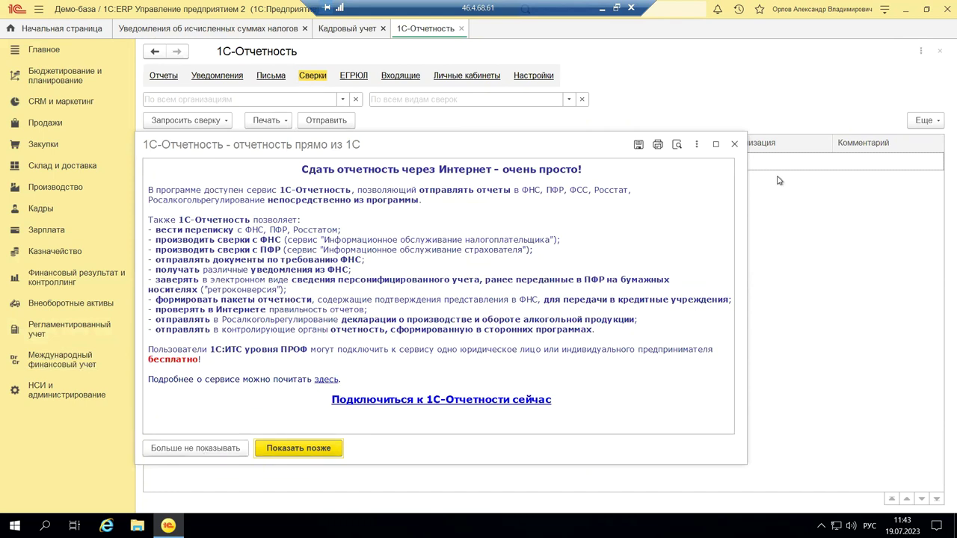
pyautogui.click(736, 147)
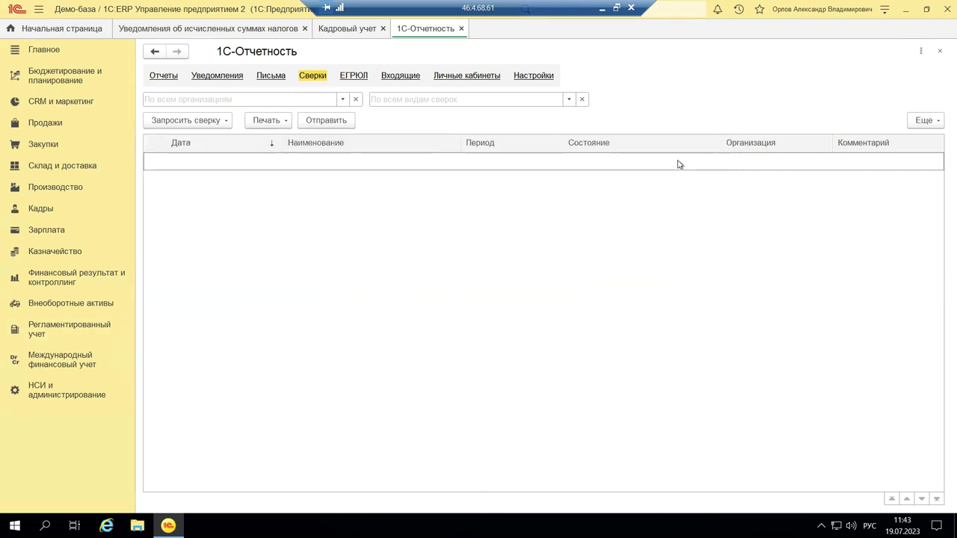
# Step: Filter the reconciliations by organization Андромеда Плюс and reconciliation type Акт сверки расчетов
pyautogui.click(343, 100)
pyautogui.click(196, 124)
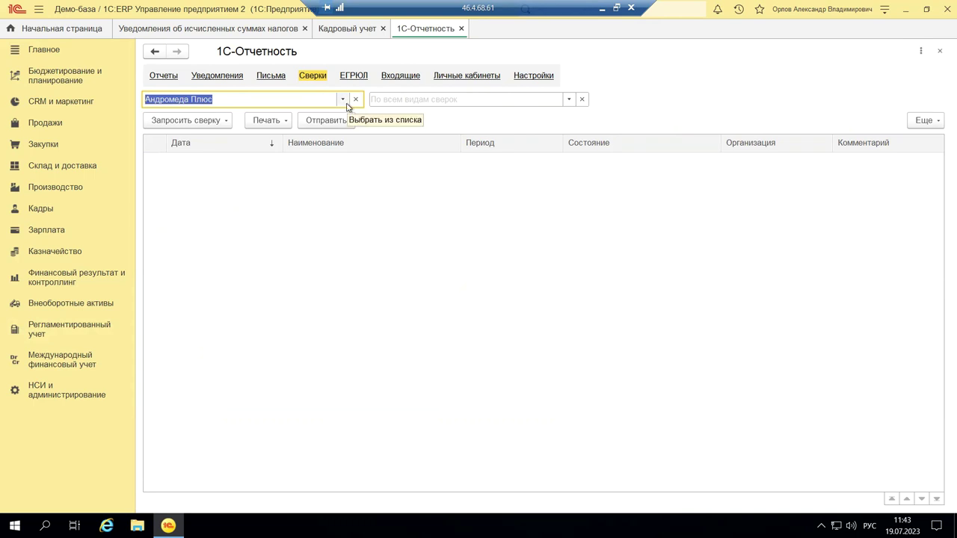
pyautogui.click(569, 100)
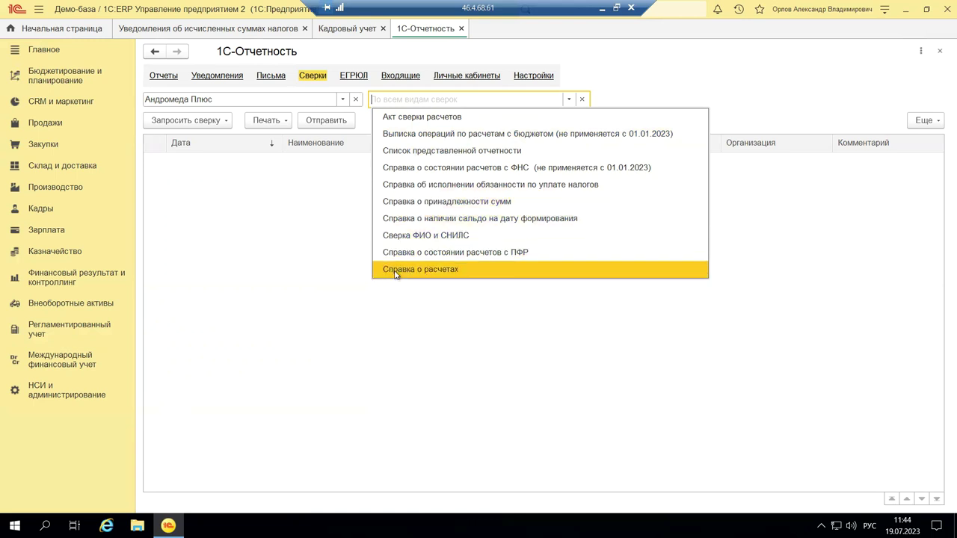
pyautogui.click(422, 118)
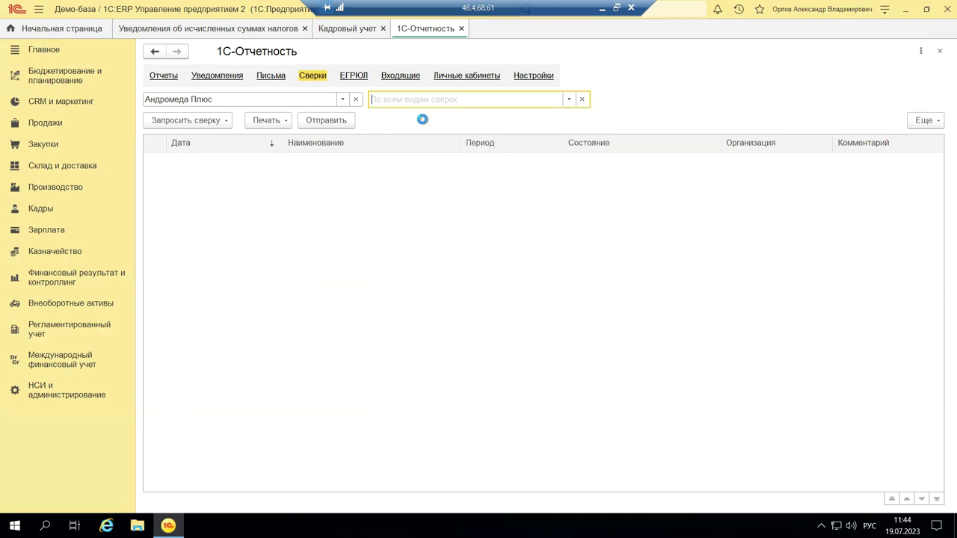
# Step: Show the reconciliation types available to request, and close the 1С-Отчетность form without requesting any
pyautogui.click(178, 121)
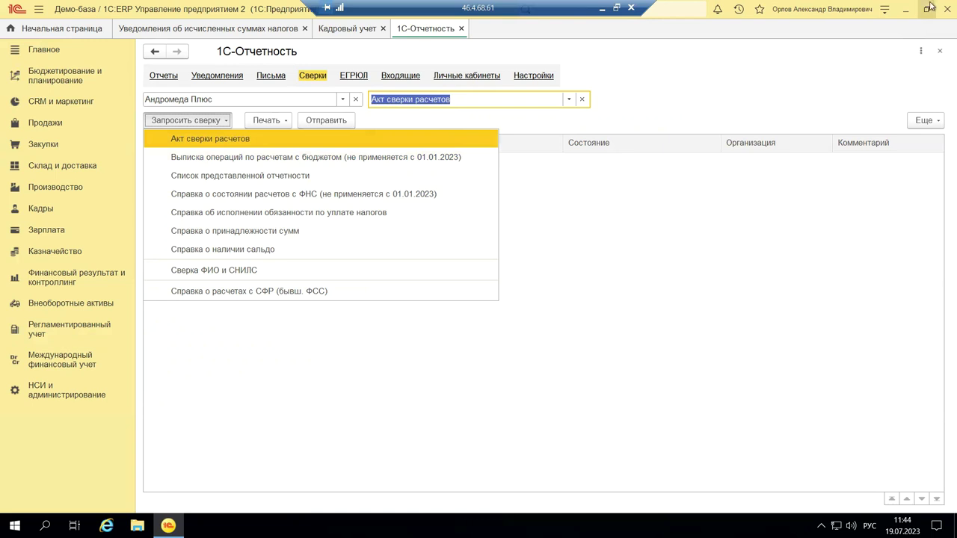
pyautogui.click(939, 53)
pyautogui.click(939, 53)
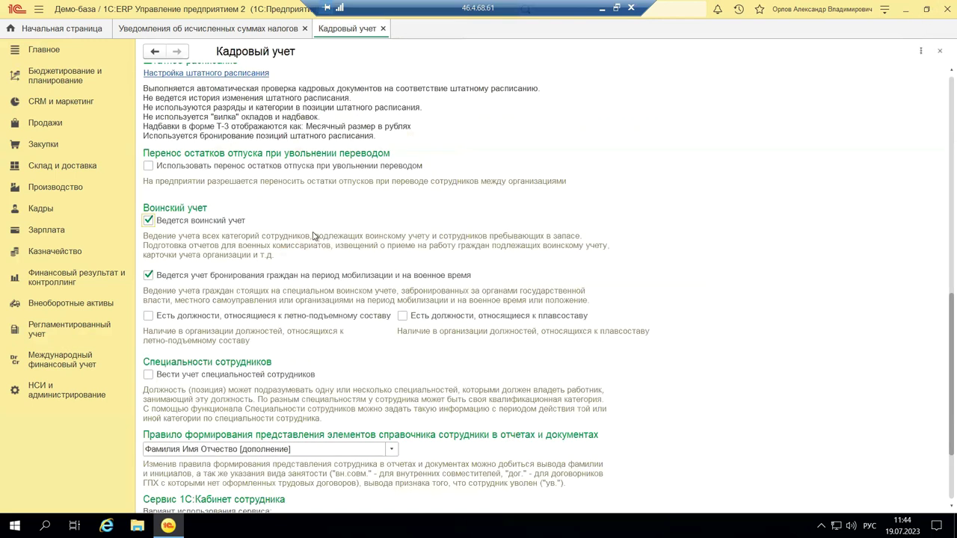